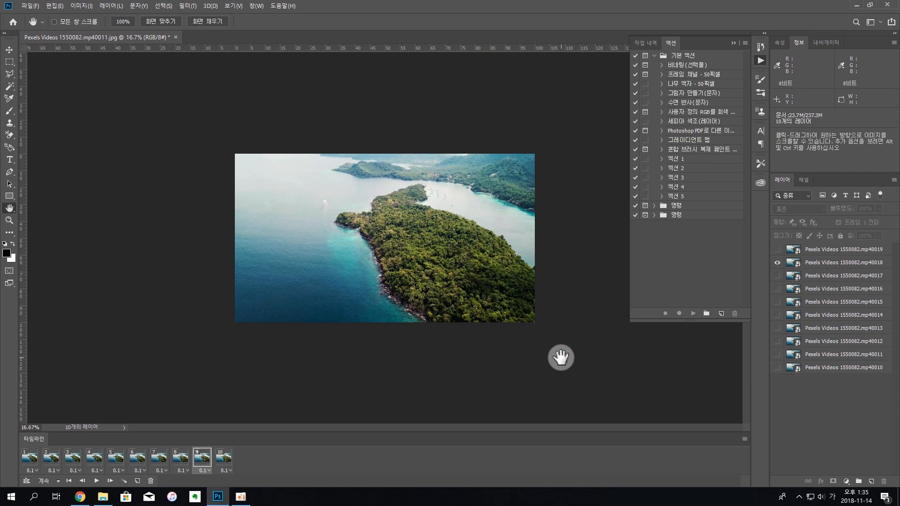
Play the ten-frame animation in the timeline and stop it
key("space")
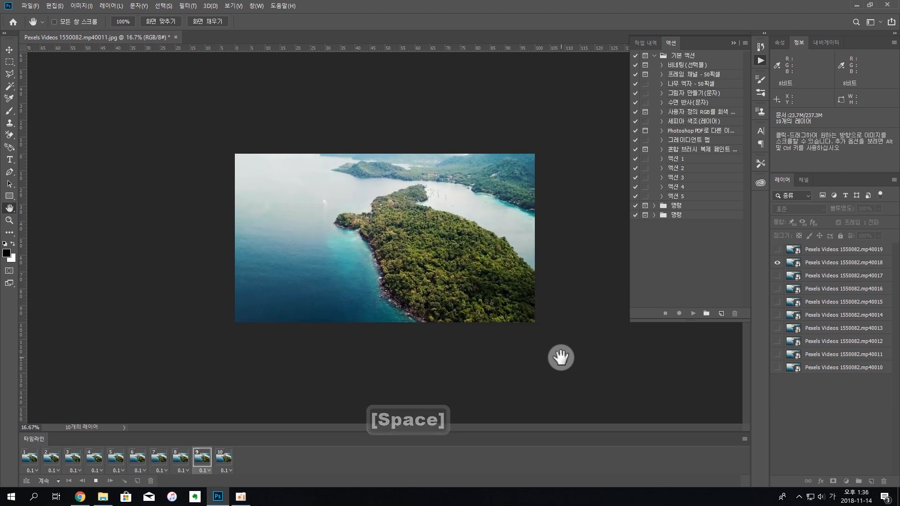
key("space")
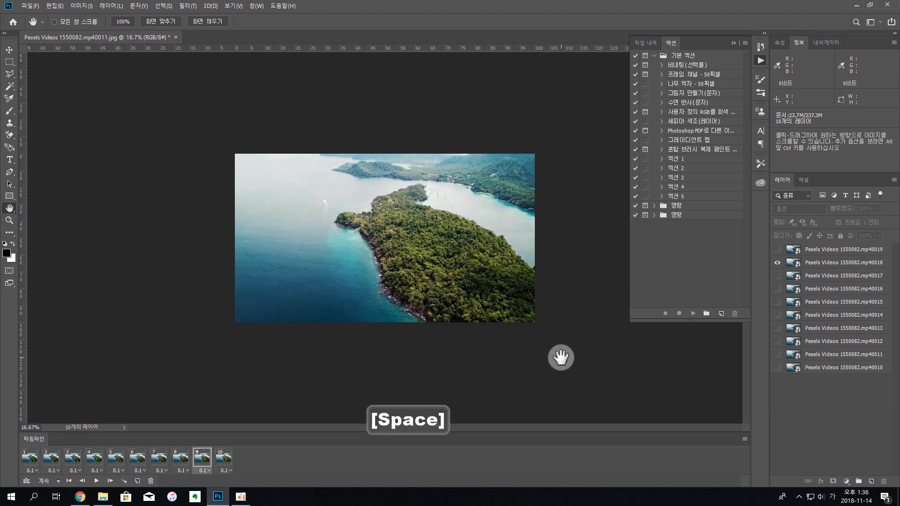
left_click(837, 253)
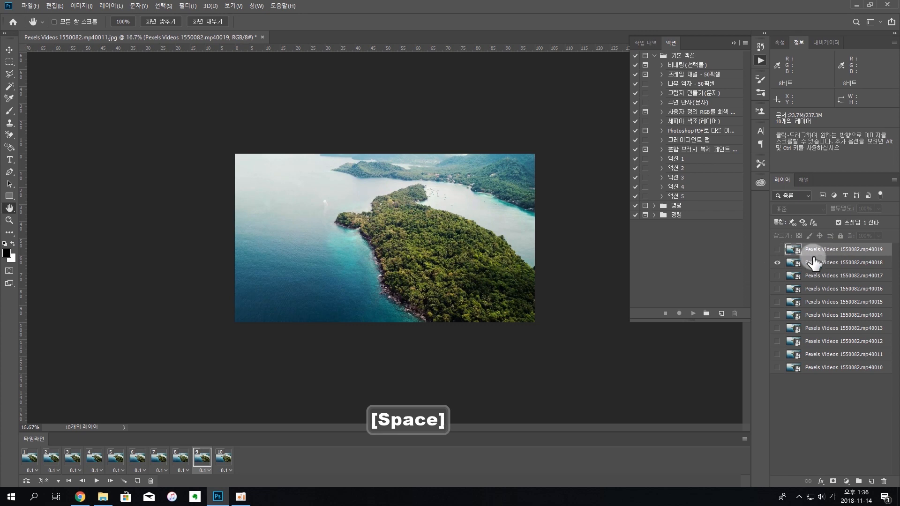
left_click(826, 369, "shift")
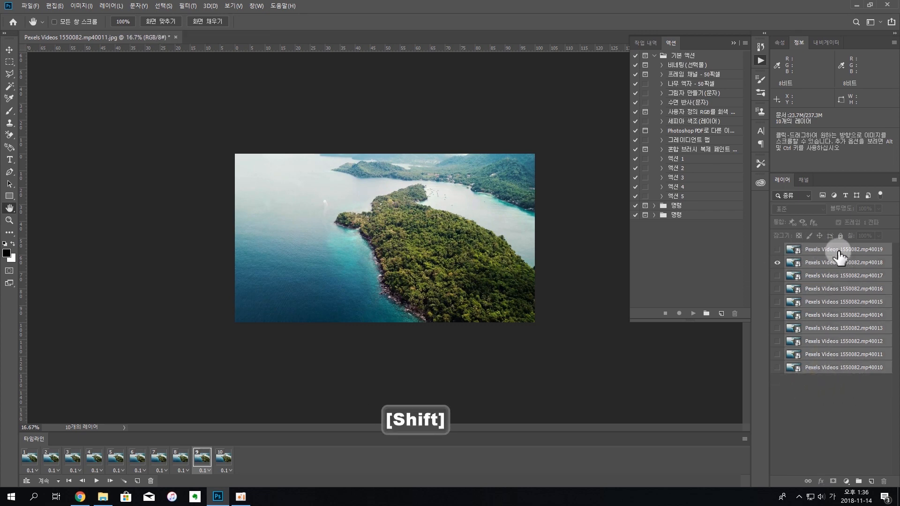
left_click(817, 397)
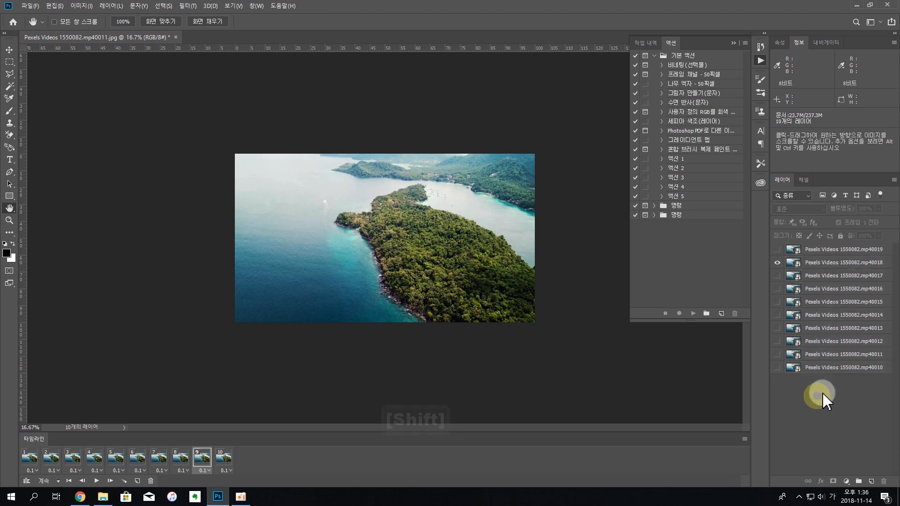
left_click(812, 252)
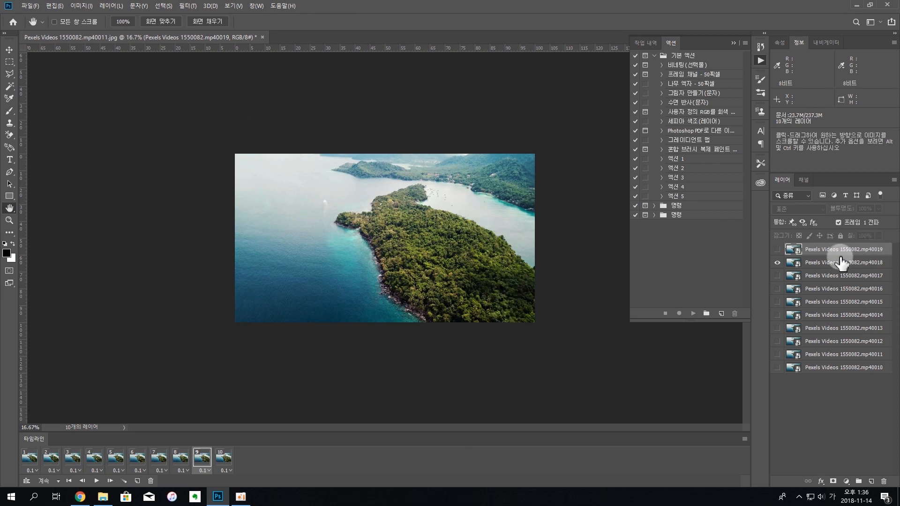
left_click(847, 368, "shift")
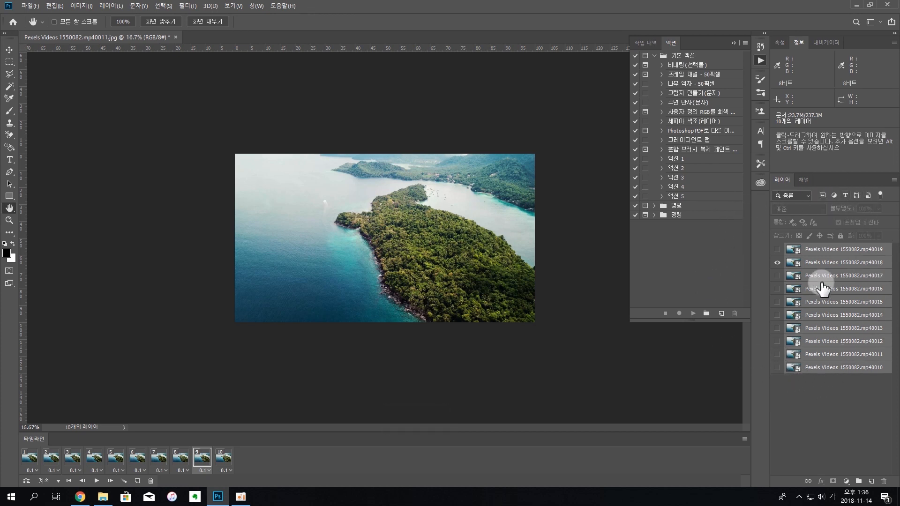
left_click(849, 387)
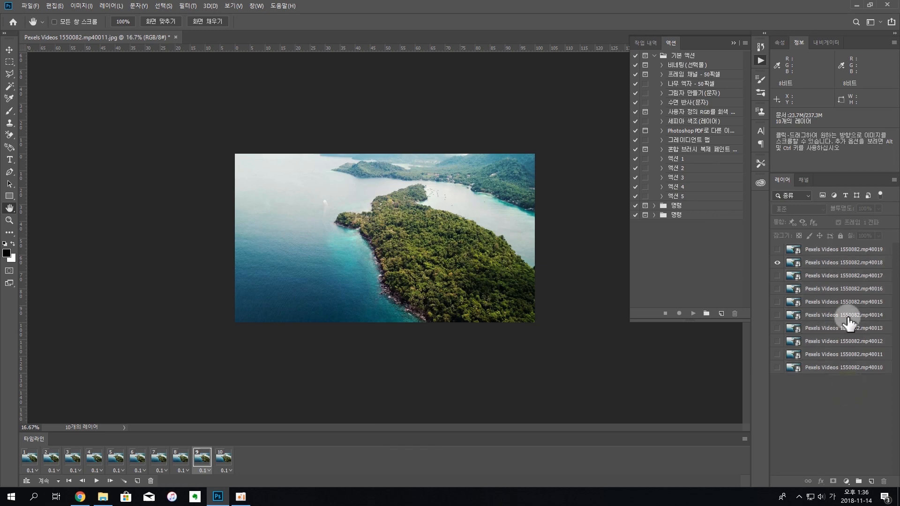
left_click(830, 253)
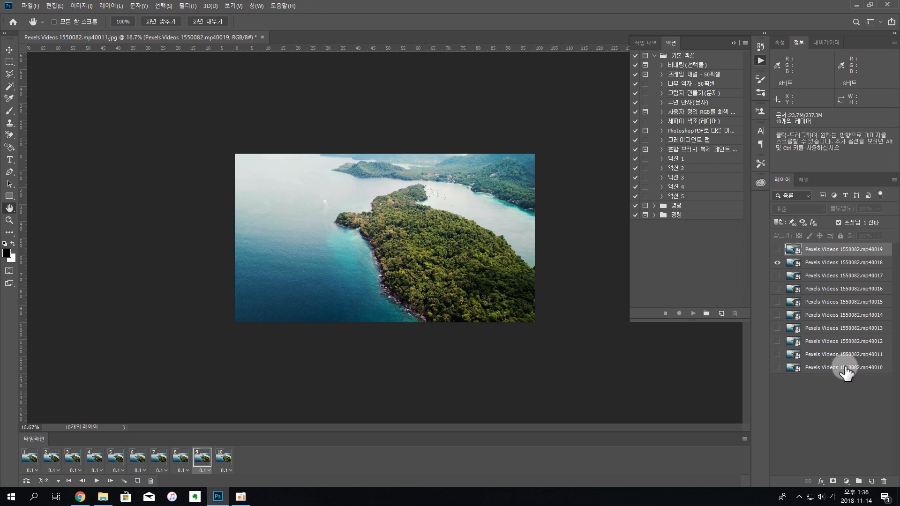
left_click(842, 404)
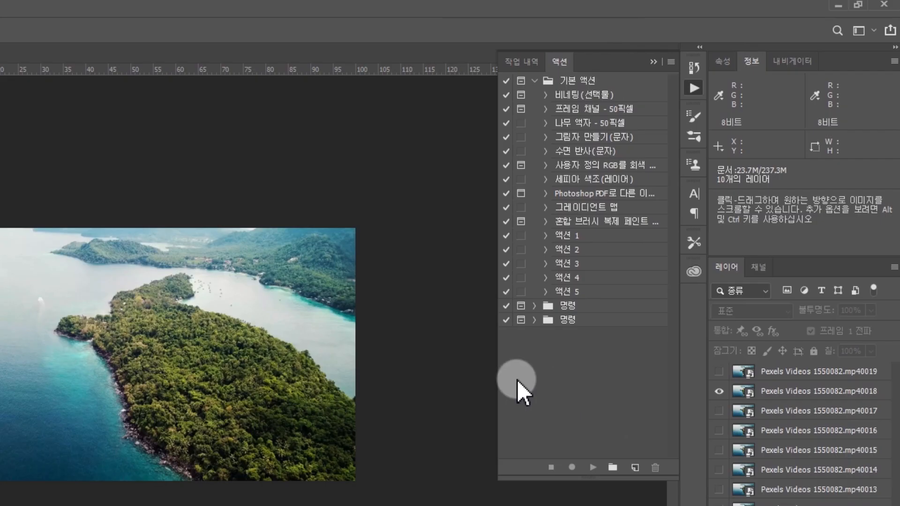
Start recording a new action named "레이어에 필터 일괄 적용" with the topmost layer, Pexels Videos 1550082.mp40019, selected
left_click(182, 8)
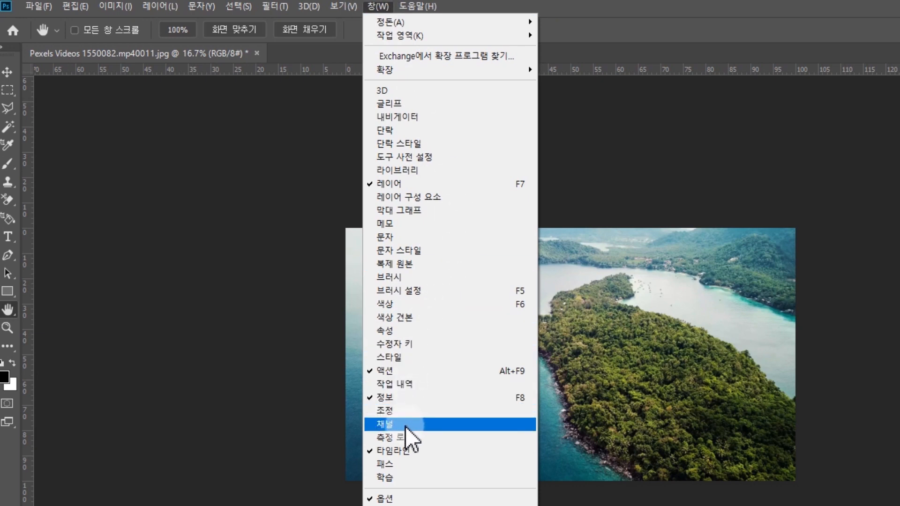
left_click(392, 373)
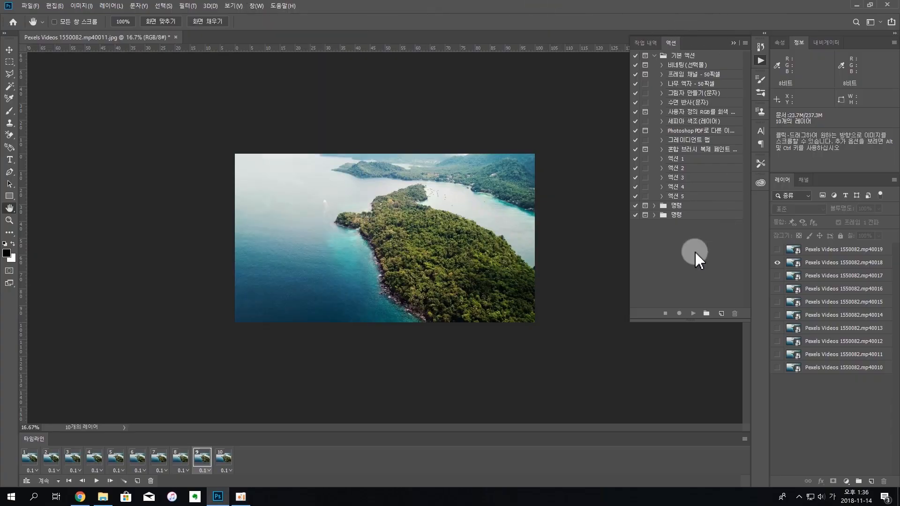
left_click(805, 251)
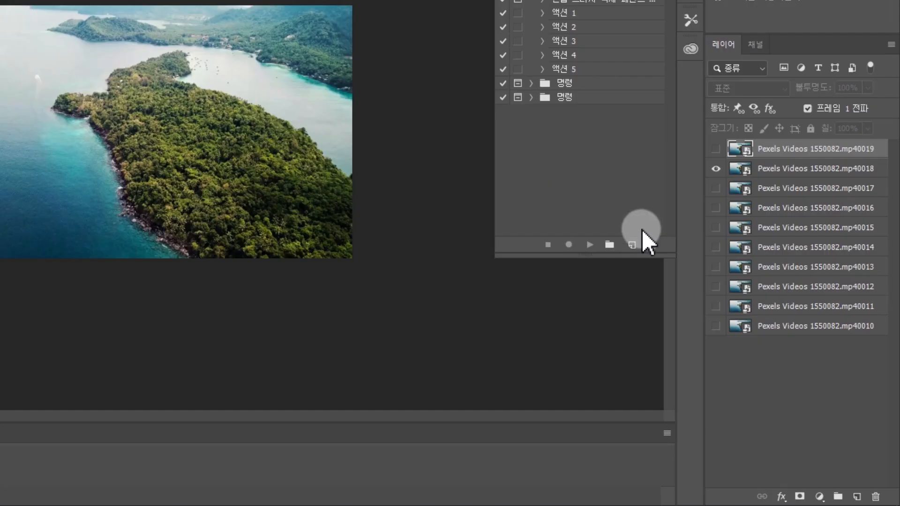
left_click(632, 245)
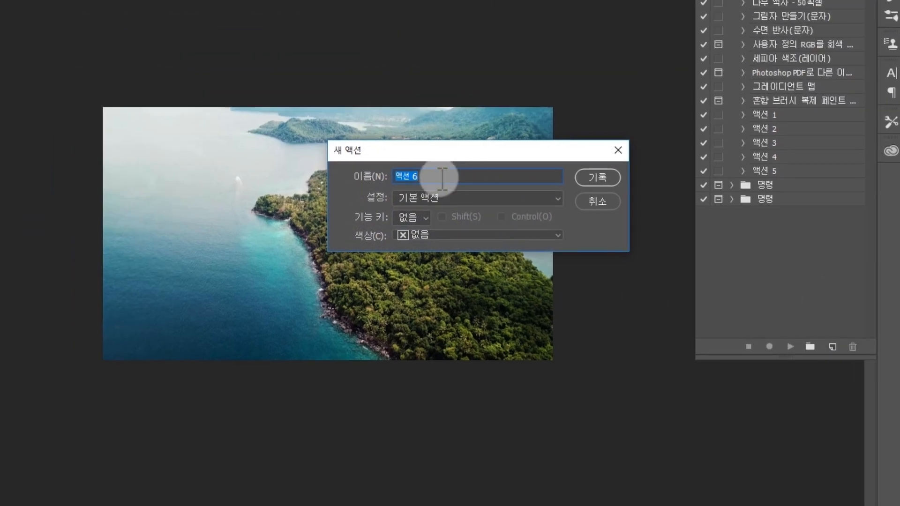
type("ㄹ")
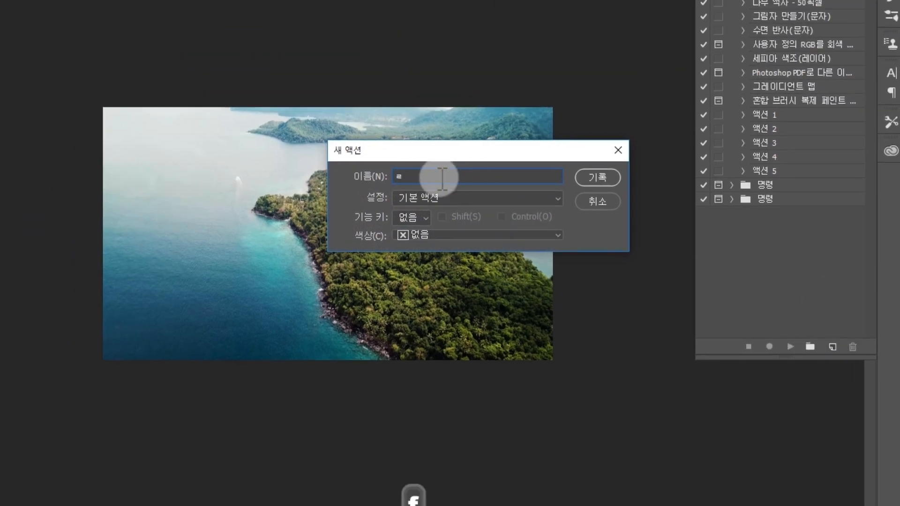
type("ㅔ이어에 필터 일괄 적용")
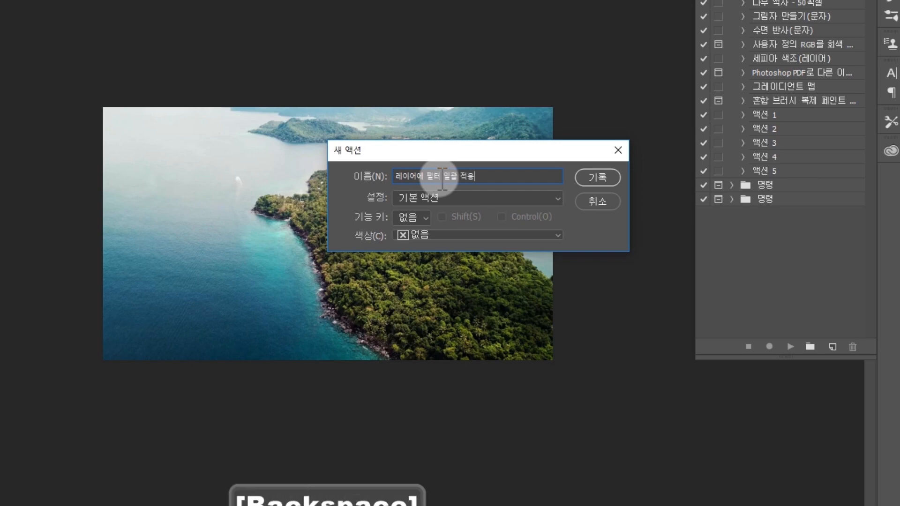
left_click(609, 180)
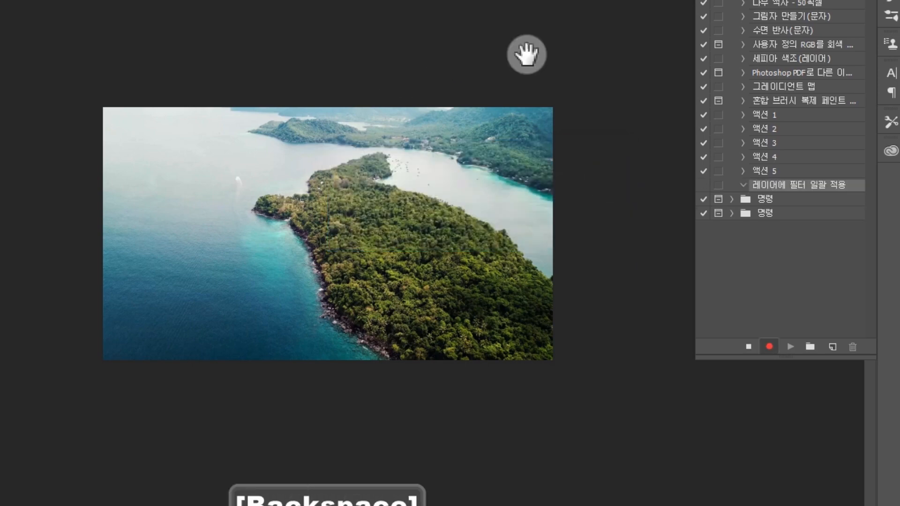
Record showing the selected layer Pexels Videos 1550082.mp40019 and hiding layer Pexels Videos 1550082.mp40018
left_click(749, 184)
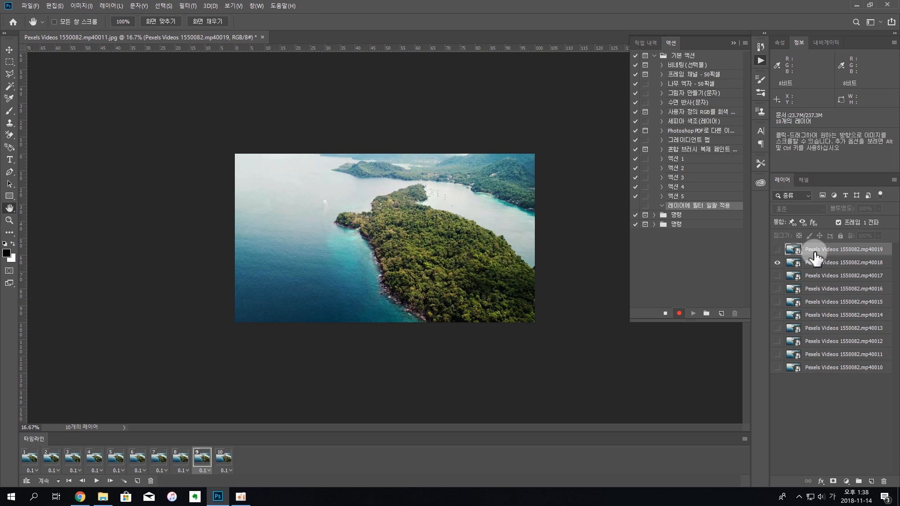
left_click(846, 481)
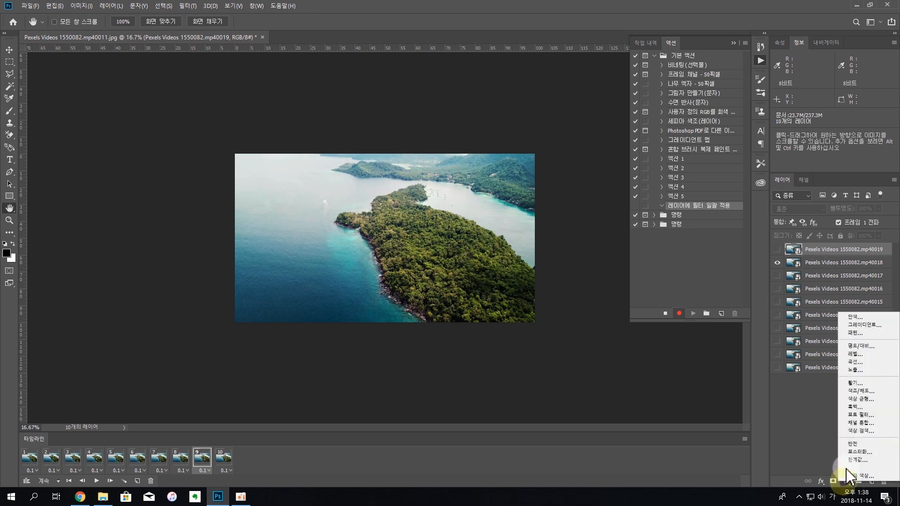
left_click(793, 250)
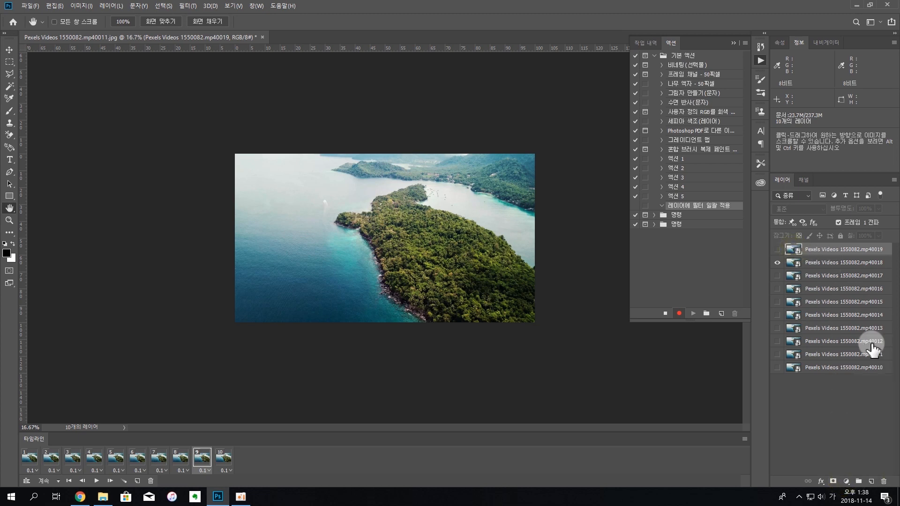
left_click(824, 496)
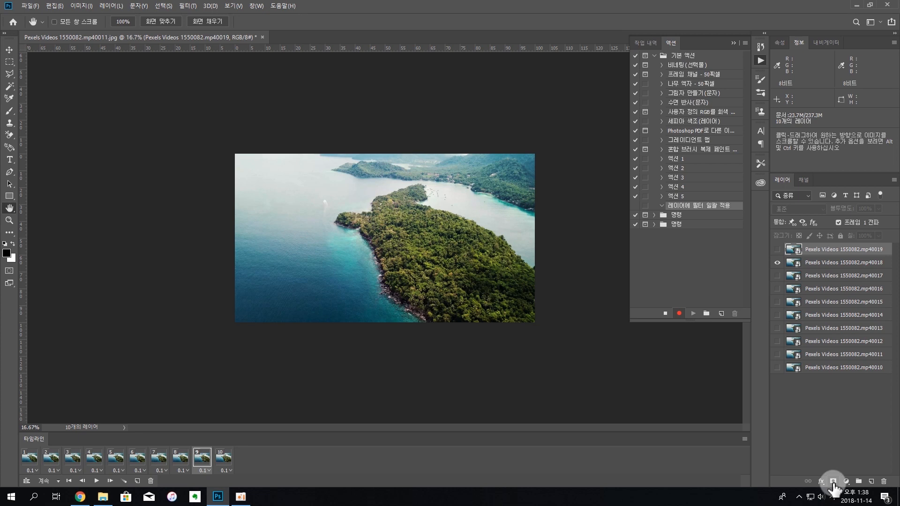
left_click(828, 250)
left_click(777, 249)
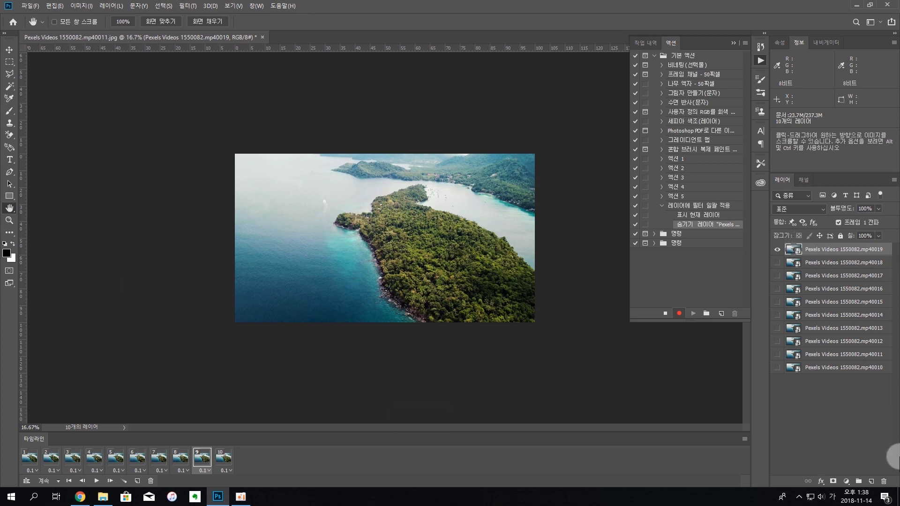
Apply a Hue/Saturation adjustment with hue -28 directly to layer Pexels Videos 1550082.mp40019 as a smart filter
left_click(846, 481)
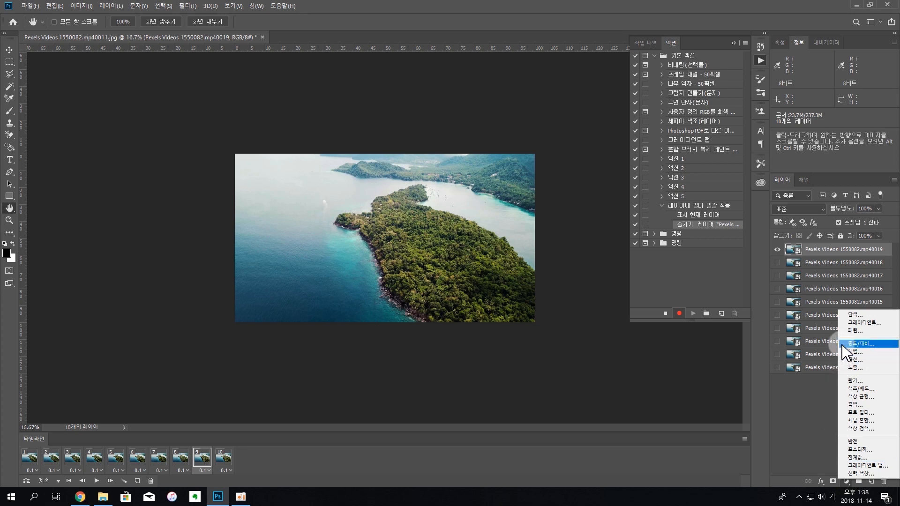
left_click(791, 255)
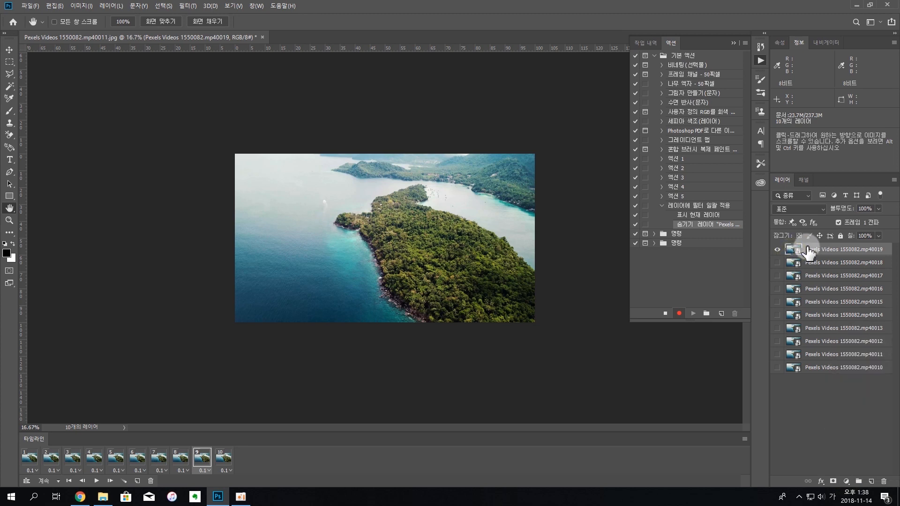
key("ctrl+u")
left_click_drag(414, 168, 408, 164)
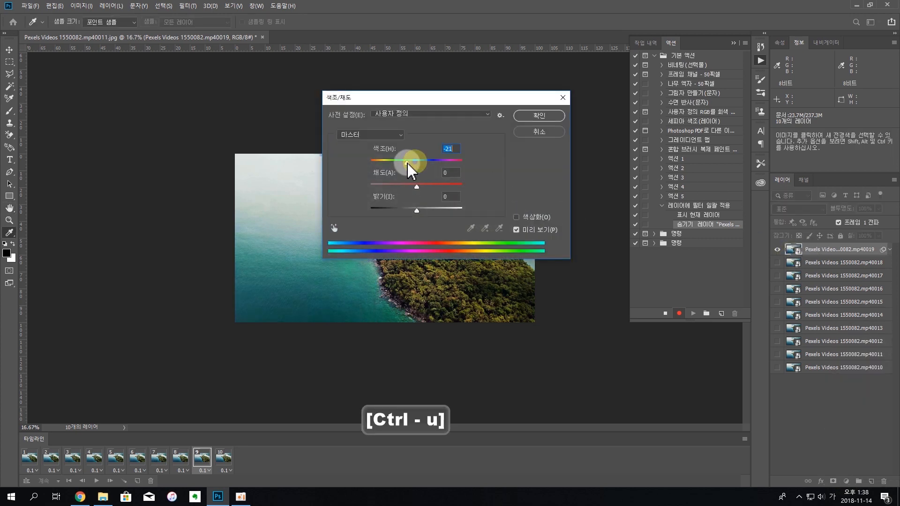
left_click(539, 115)
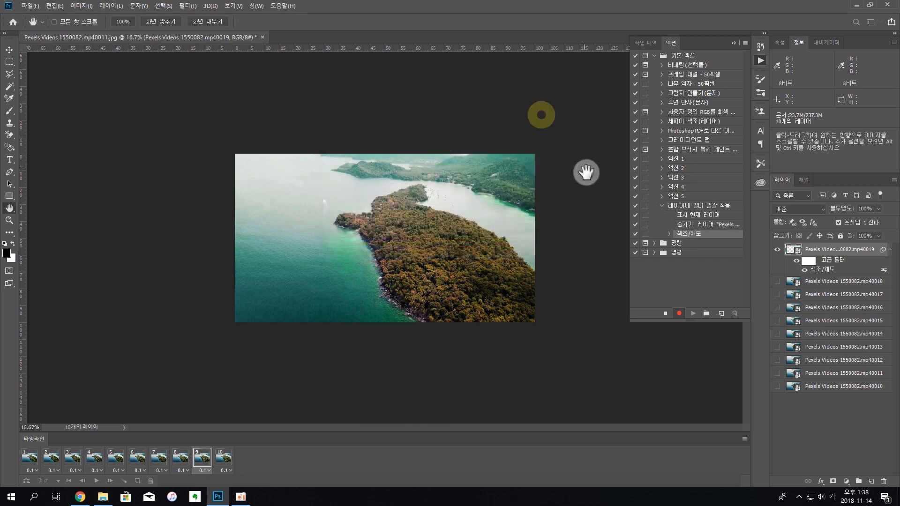
Edit the Hue/Saturation smart filter on the topmost layer, setting its hue to +26
key("ctrl+shift+z")
double_click(818, 271)
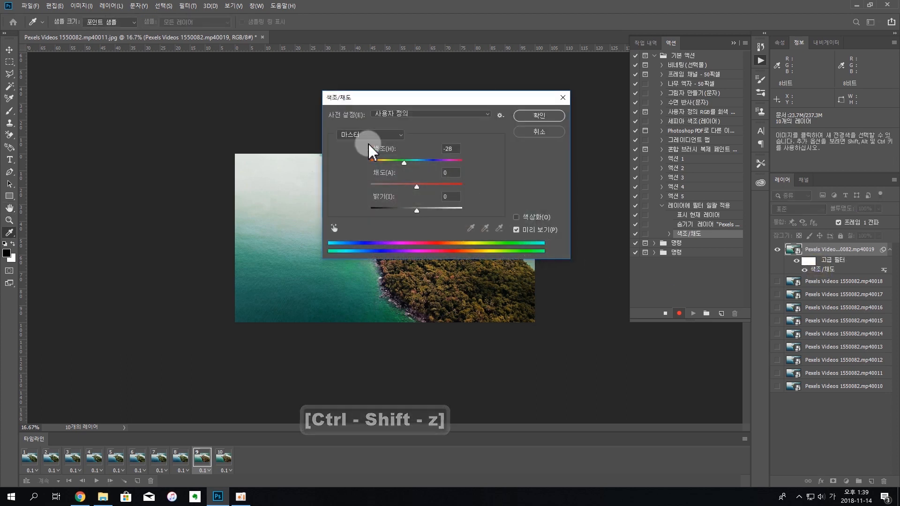
left_click_drag(419, 163, 434, 162)
left_click_drag(435, 104, 518, 283)
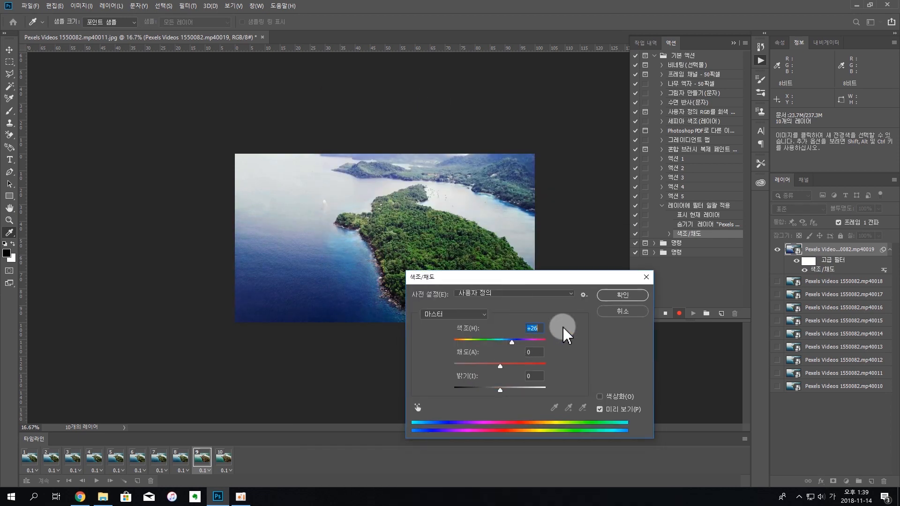
left_click(636, 295)
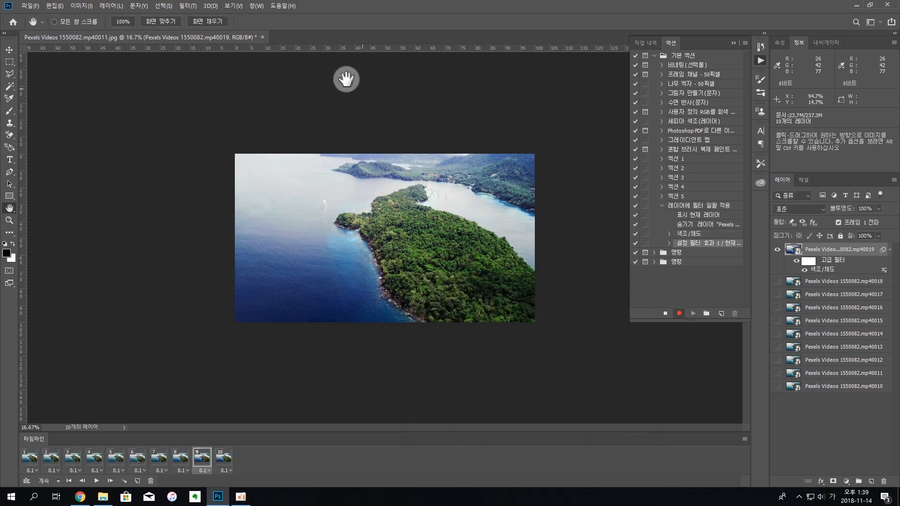
Apply a Gaussian Blur with a radius of 9.2 pixels to the topmost layer
left_click(193, 6)
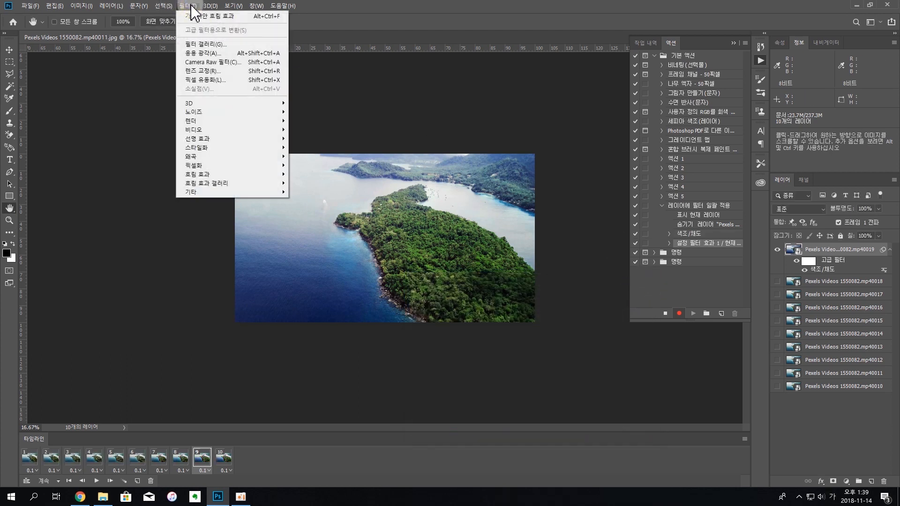
mouse_move(230, 174)
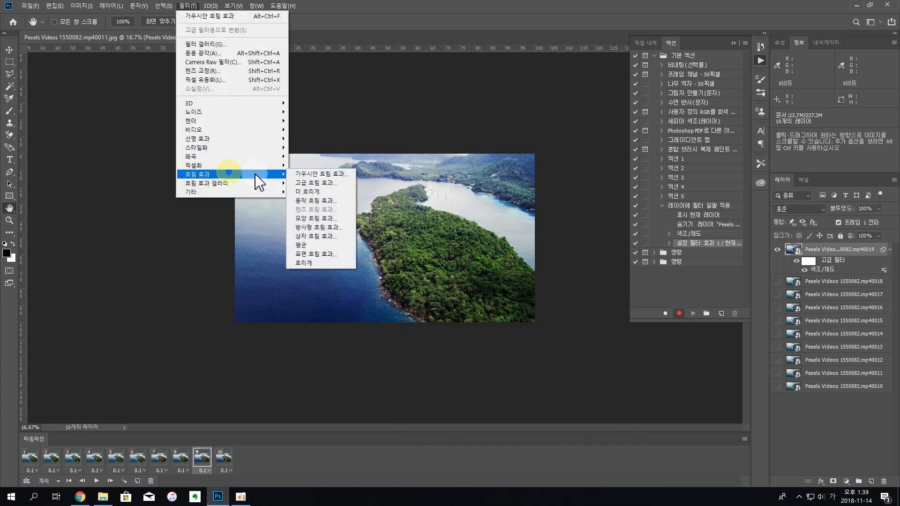
left_click(328, 175)
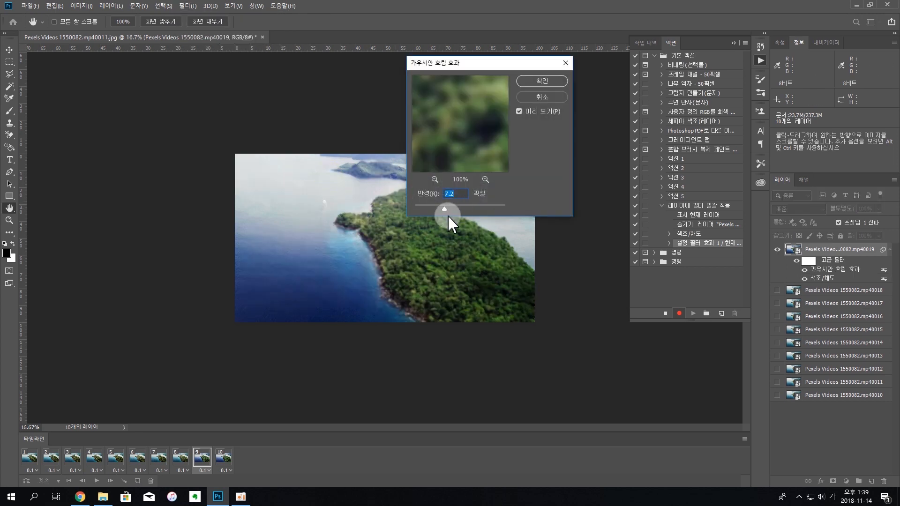
left_click_drag(449, 208, 449, 209)
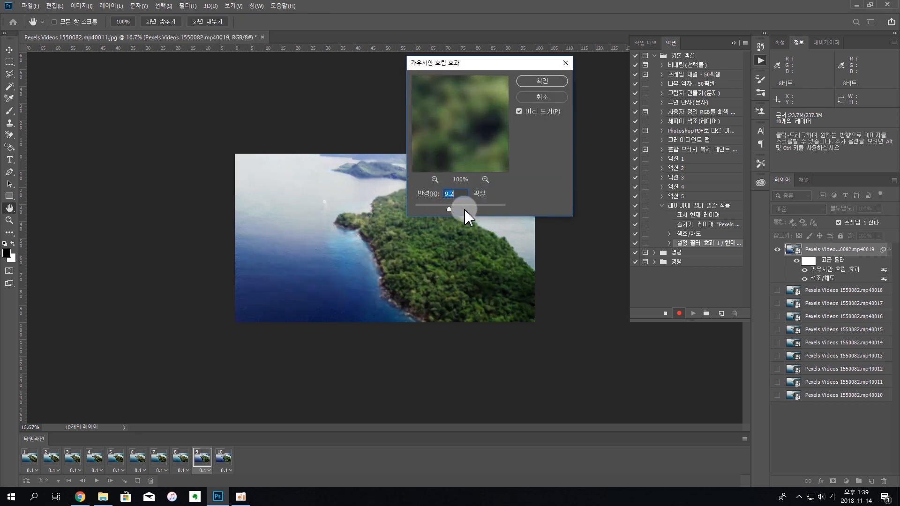
left_click(532, 82)
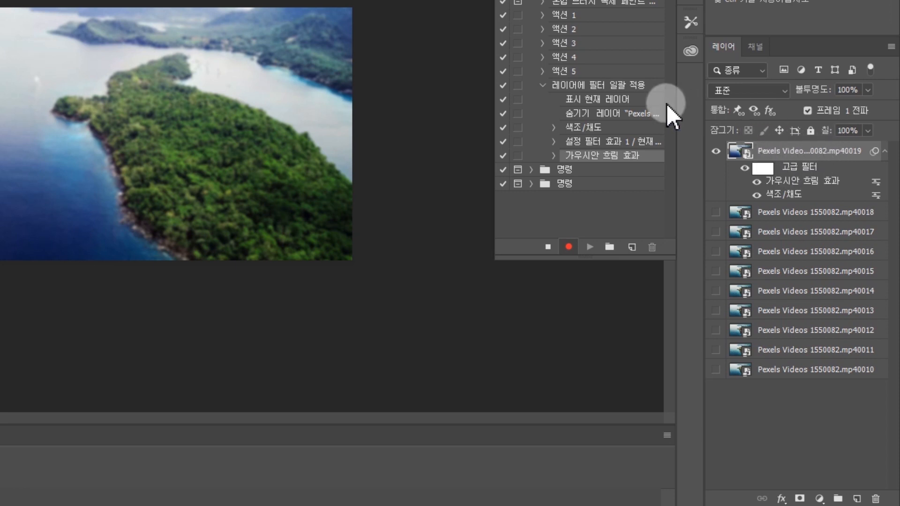
key("alt")
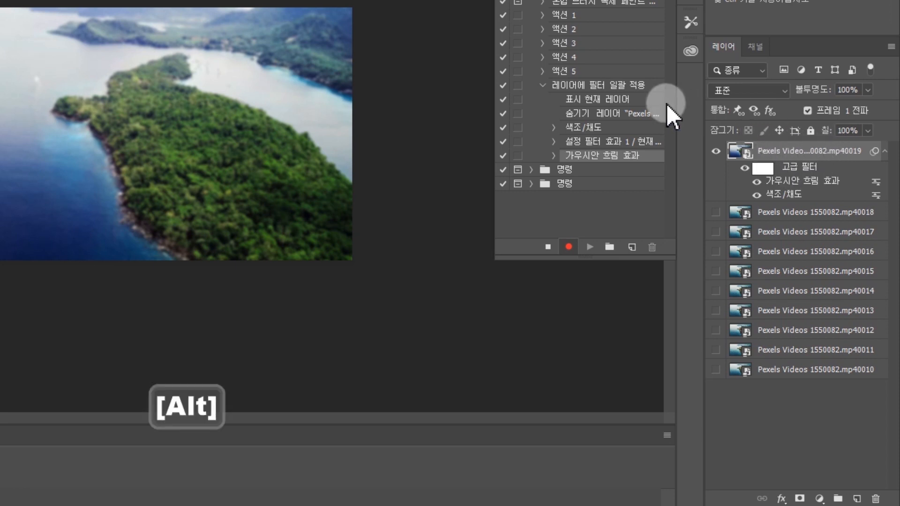
Record selecting the next layer below as the final command of the action, and reselect layer Pexels Videos 1550082.mp40019
key("alt+bracketleft")
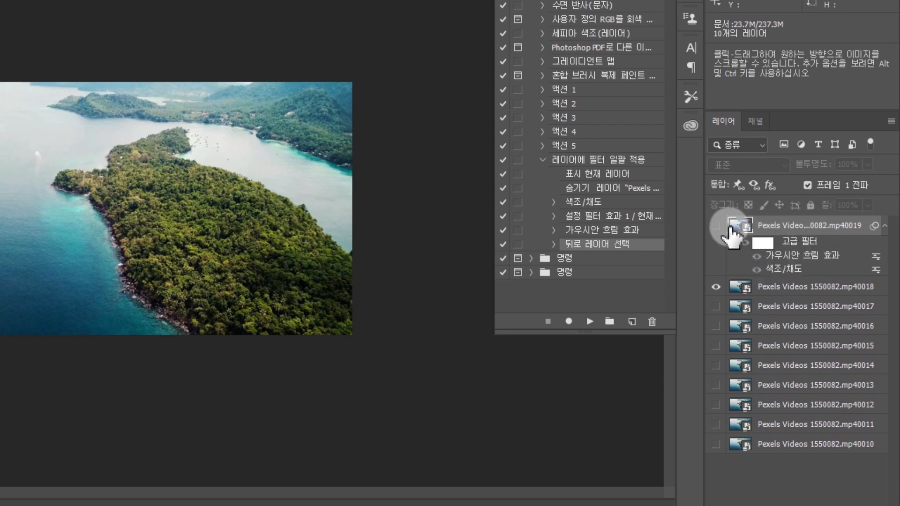
left_click(772, 226)
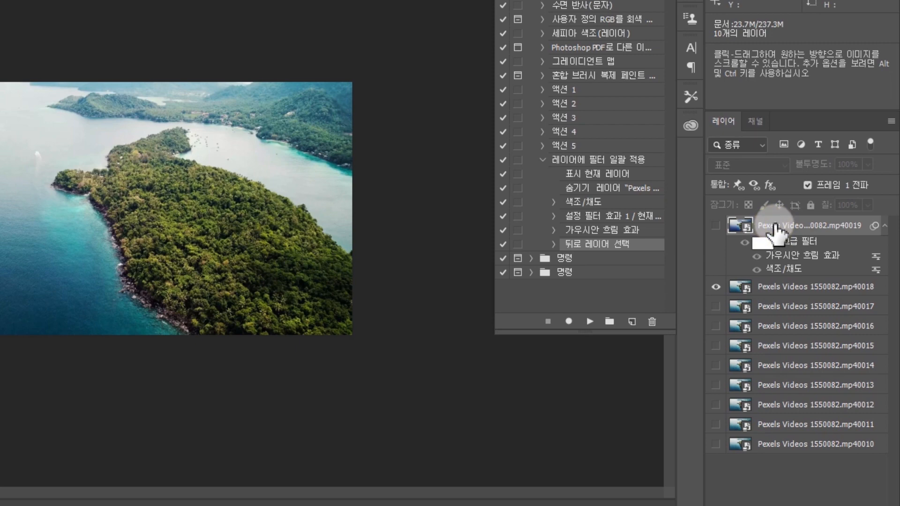
key("alt+bracketleft")
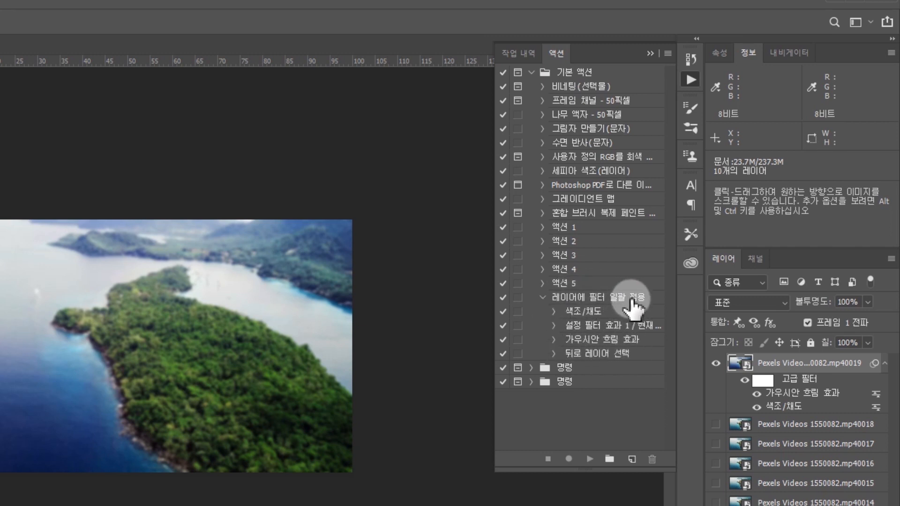
Duplicate the four commands inside the action 레이어에 필터 일괄 적용, from 색조/채도 through 뒤로 레이어 선택
left_click(582, 299)
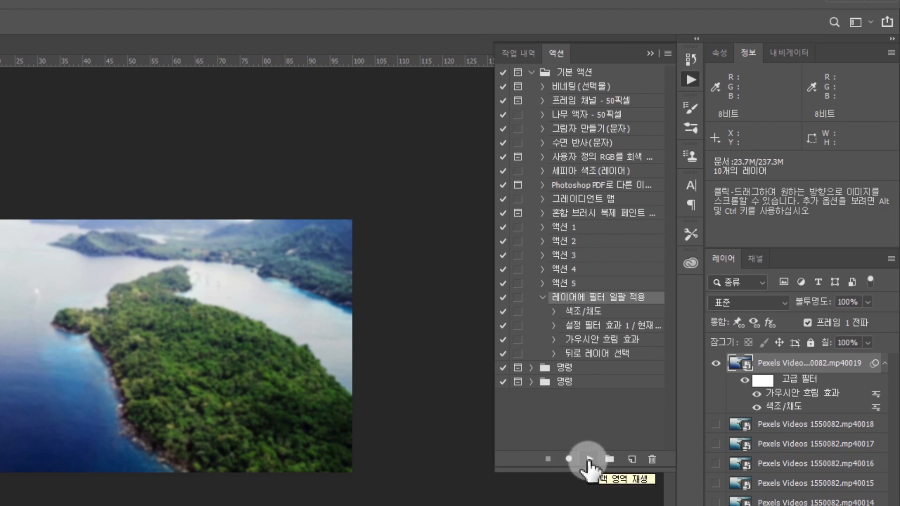
left_click(587, 312)
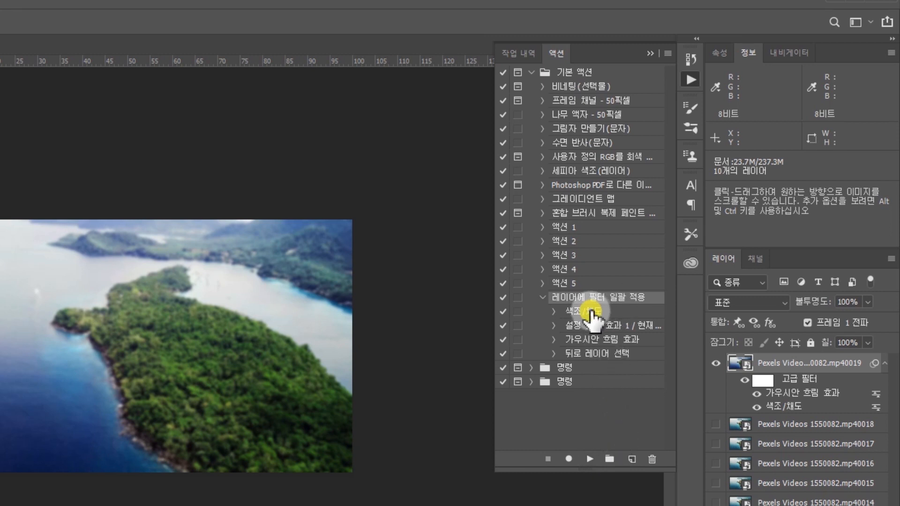
left_click(598, 355, "shift")
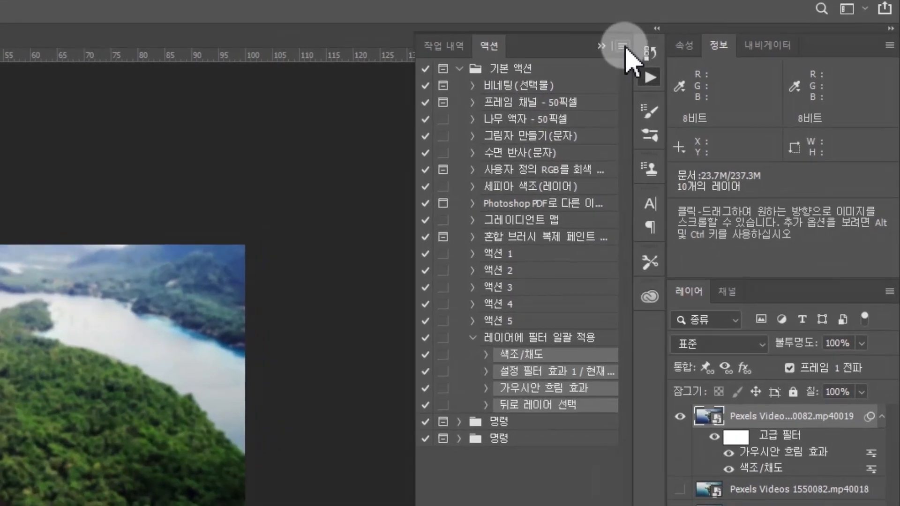
left_click(668, 53)
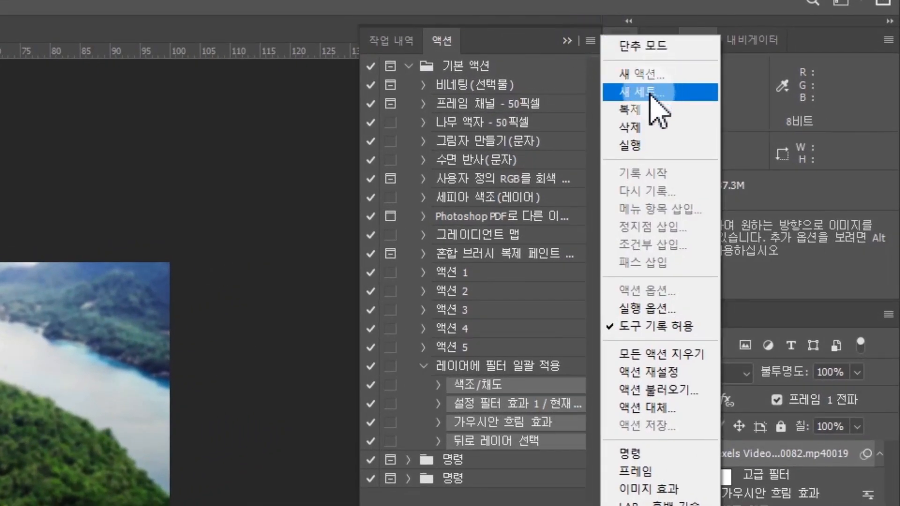
left_click(632, 112)
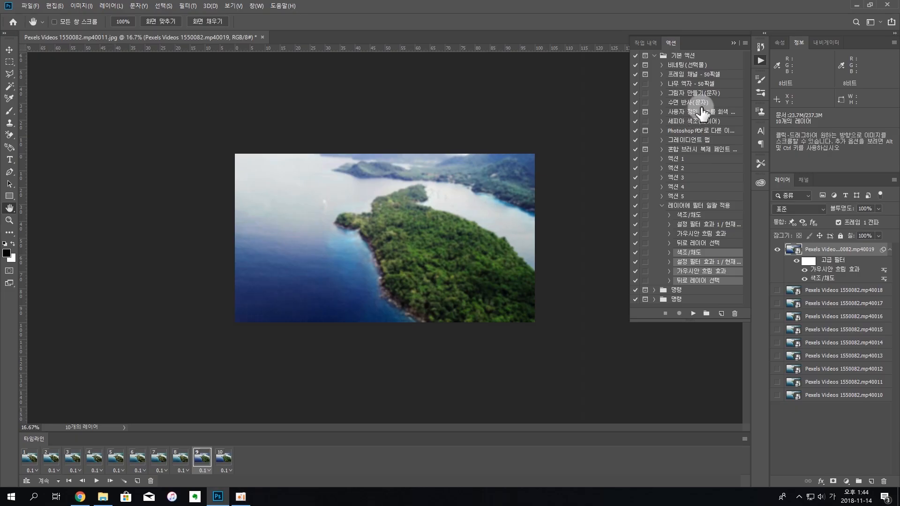
Duplicate all eight commands of the action 레이어에 필터 일괄 적용
left_click(692, 215)
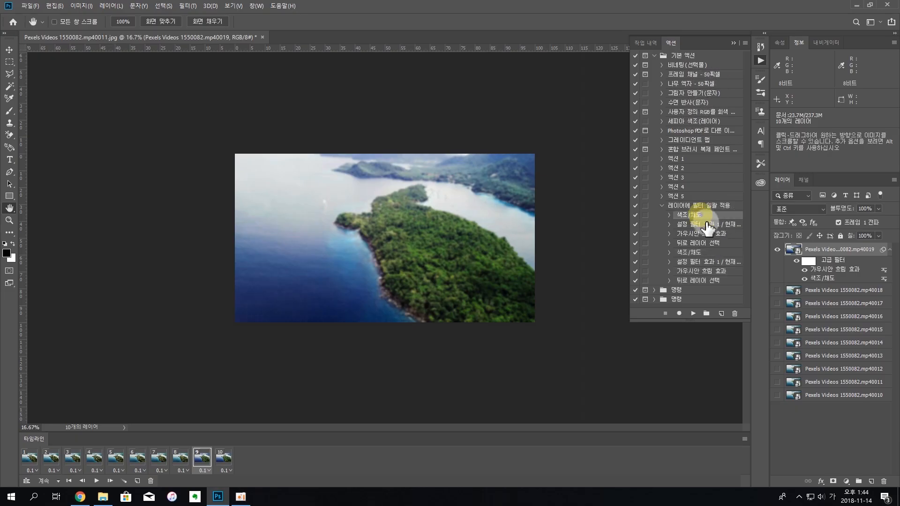
left_click(703, 281, "shift")
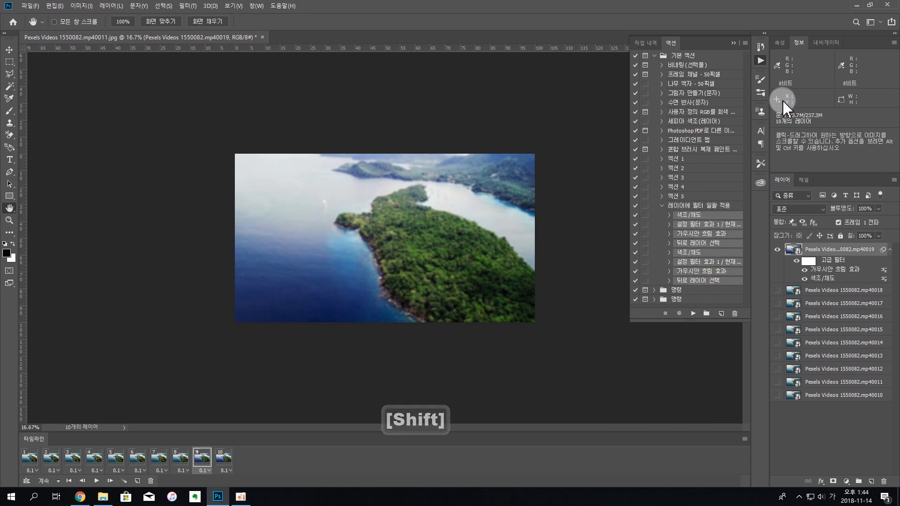
left_click(745, 43)
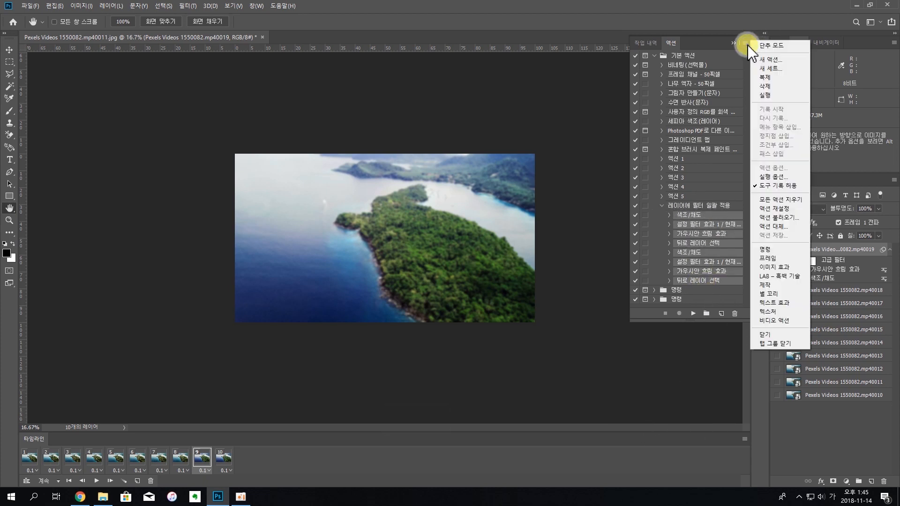
left_click(766, 78)
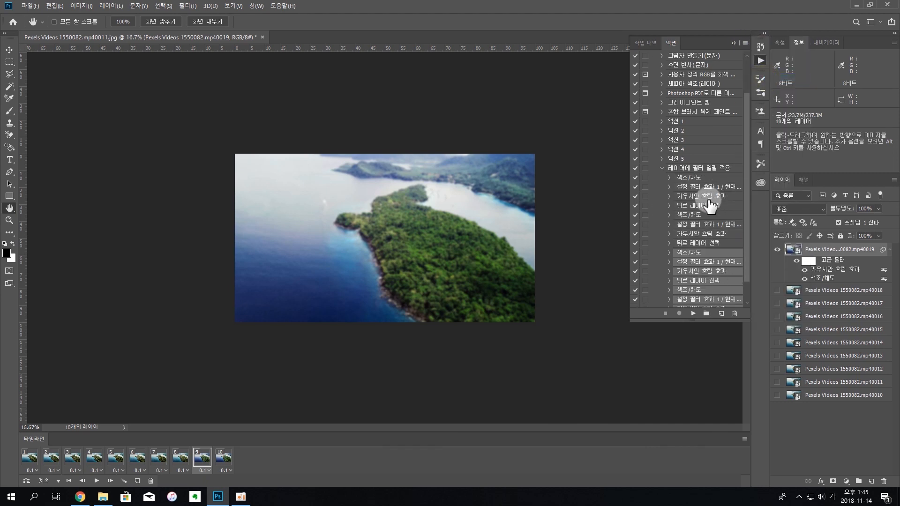
Duplicate the whole set of 16 commands in the action, from the first 색조/채도 to the last 뒤로 레이어 선택
scroll(656, 202, "down", 3)
left_click(689, 158)
scroll(708, 281, "down", 1)
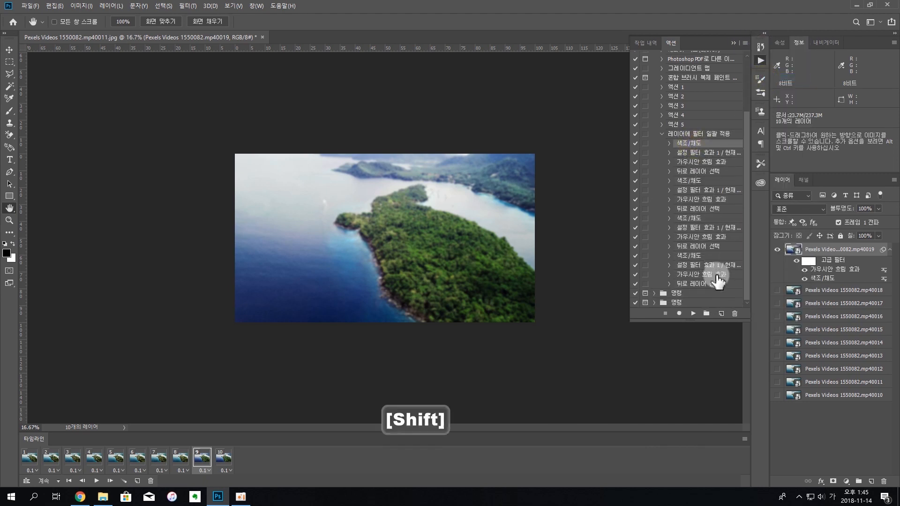
left_click(703, 287, "shift")
left_click(746, 43)
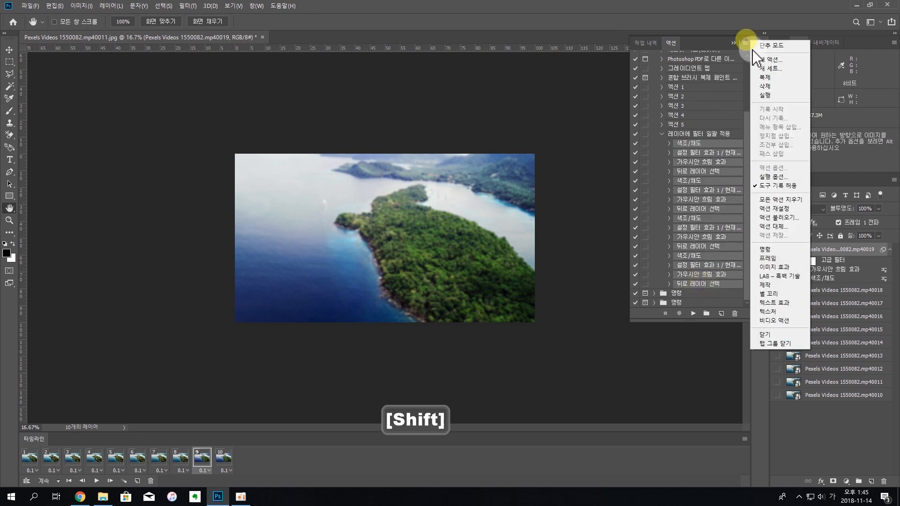
left_click(764, 77)
Duplicate all 32 commands in the batch-filter action
left_click(697, 143)
scroll(719, 257, "down", 5)
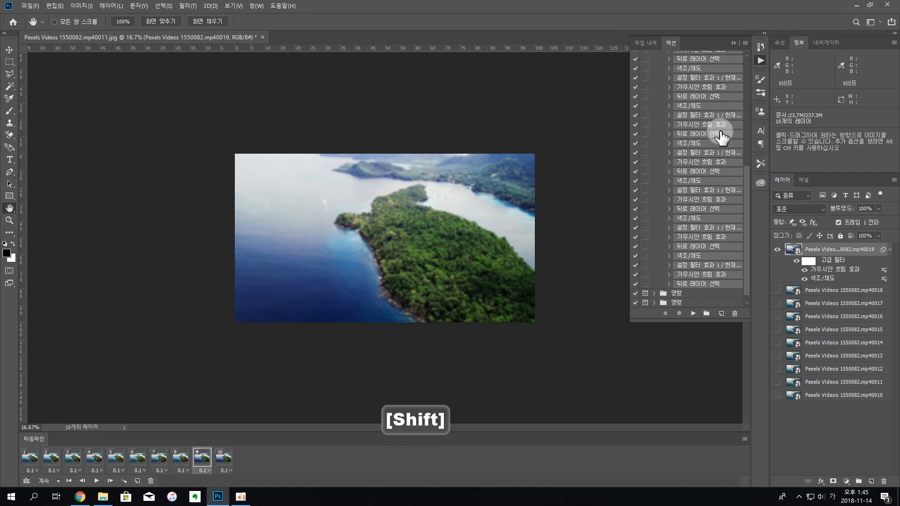
scroll(716, 121, "up", 8)
scroll(722, 118, "up", 1)
left_click(745, 43)
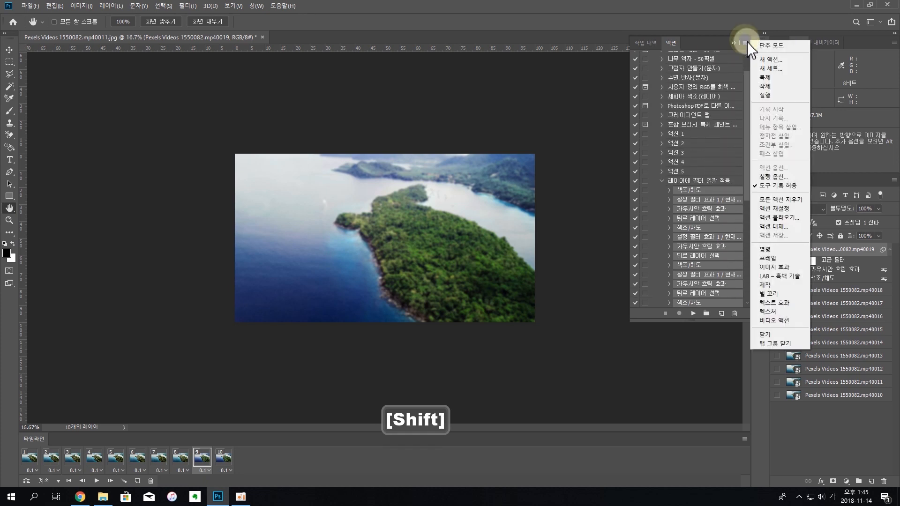
left_click(769, 77)
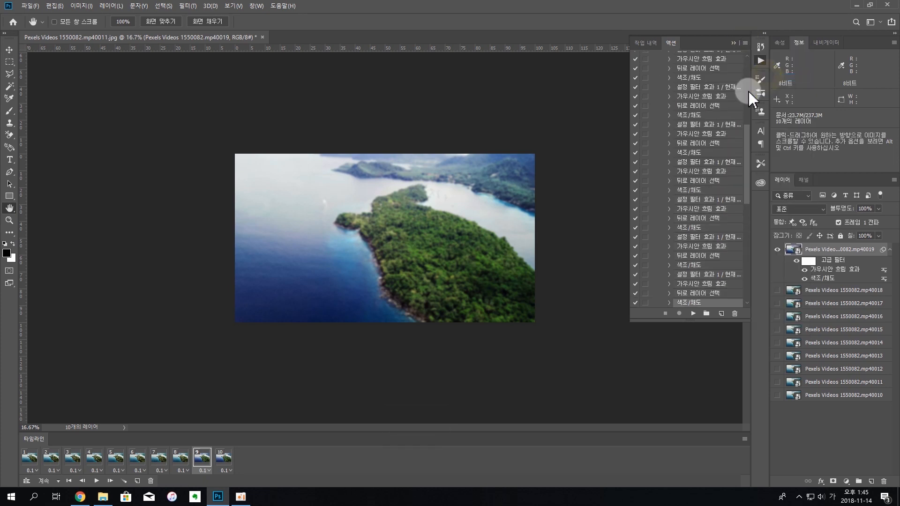
Duplicate all 64 commands in the batch-filter action
scroll(707, 258, "down", 2)
scroll(710, 253, "down", 6)
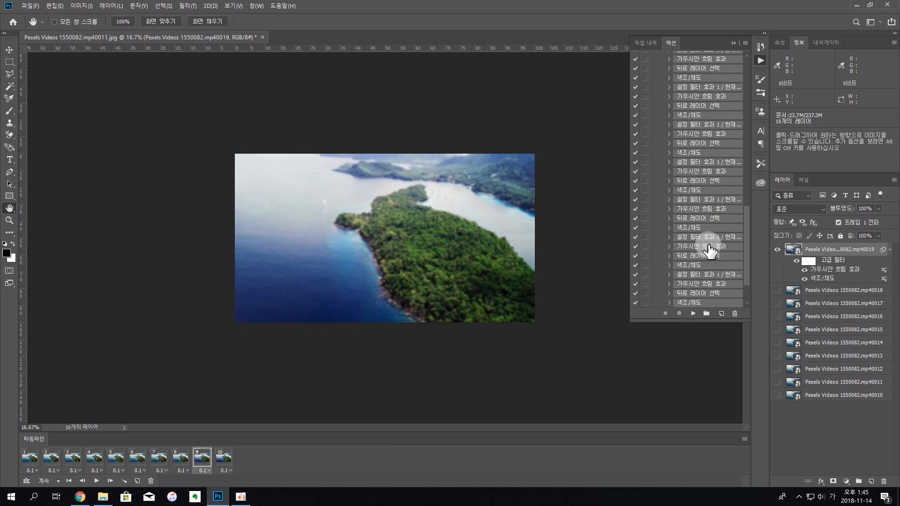
scroll(733, 234, "up", 10)
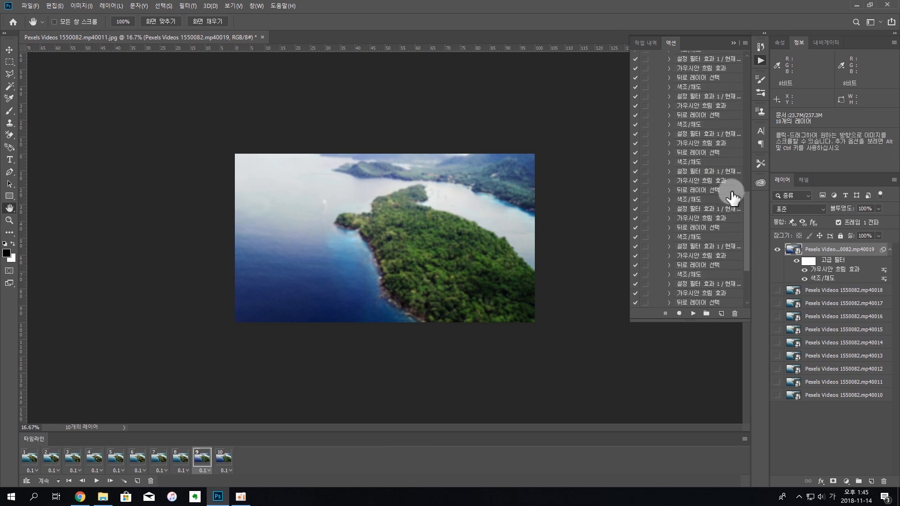
scroll(730, 173, "up", 4)
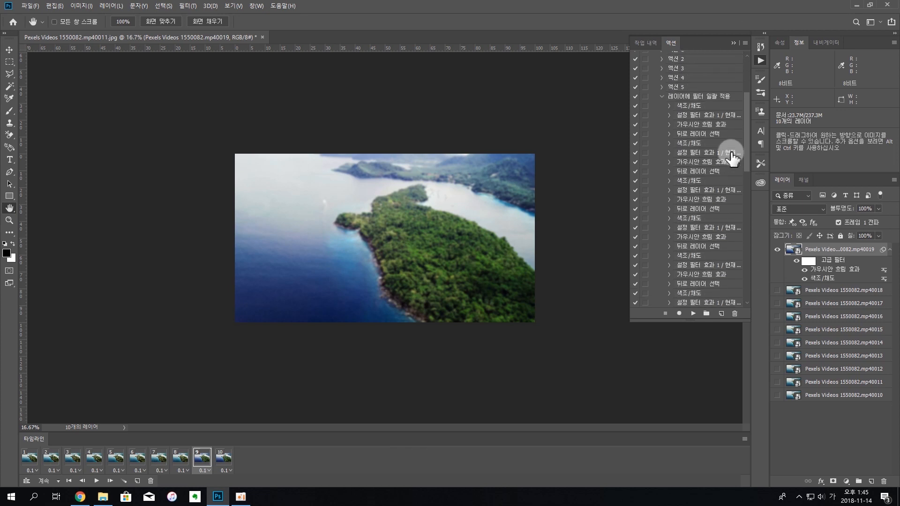
left_click(692, 105, "shift")
left_click(745, 43)
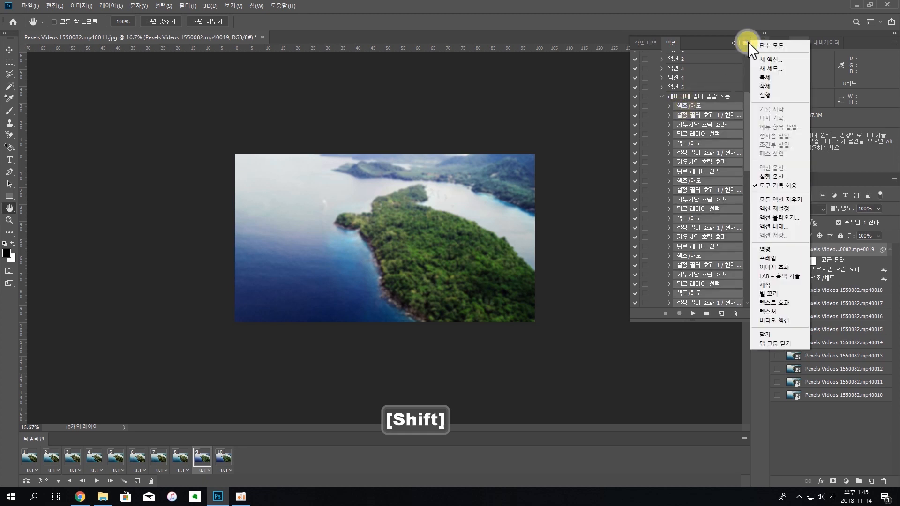
left_click(764, 77)
Duplicate all 128 commands in the batch-filter action once more, and collapse the action's command list
scroll(712, 124, "up", 14)
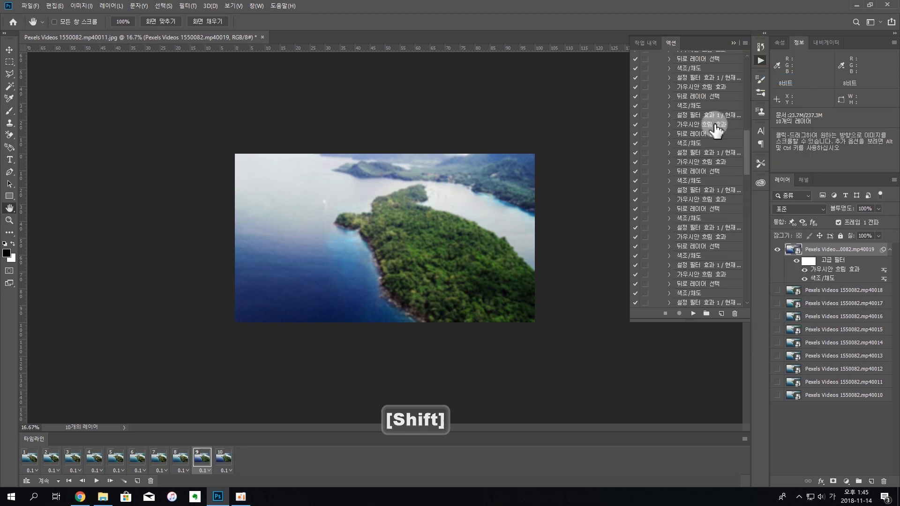
left_click(698, 188, "shift")
left_click(746, 43)
left_click(764, 77)
left_click_drag(748, 175, 747, 110)
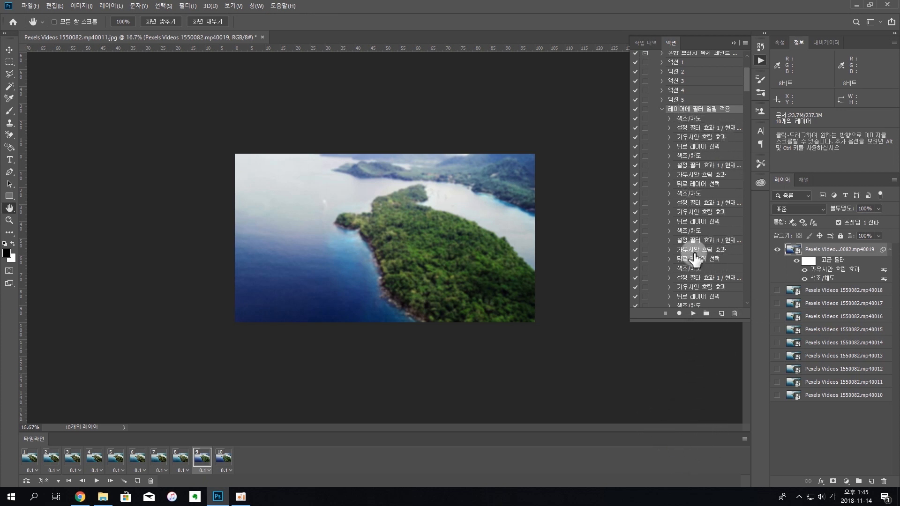
left_click(662, 110)
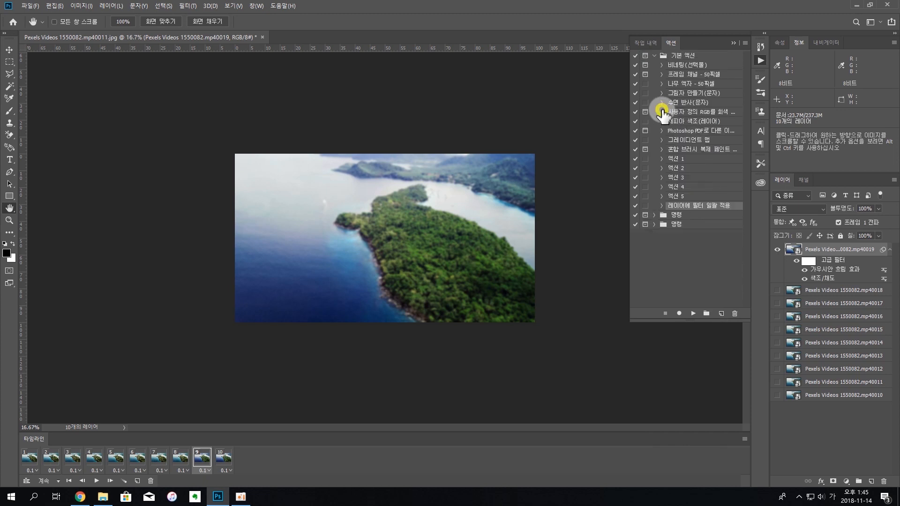
Delete the smart filters from layer Pexels Videos 1550082.mp40019 and make all the layers below it visible
left_click(781, 286)
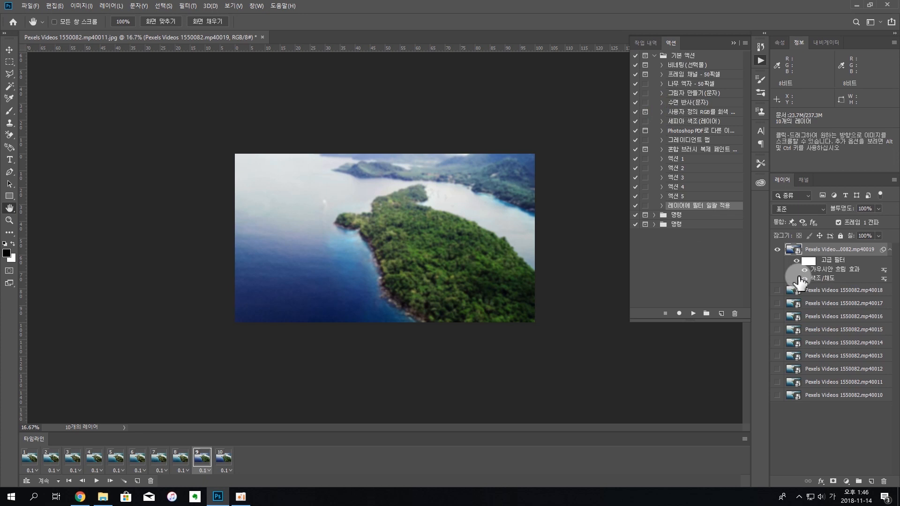
left_click_drag(847, 265, 884, 481)
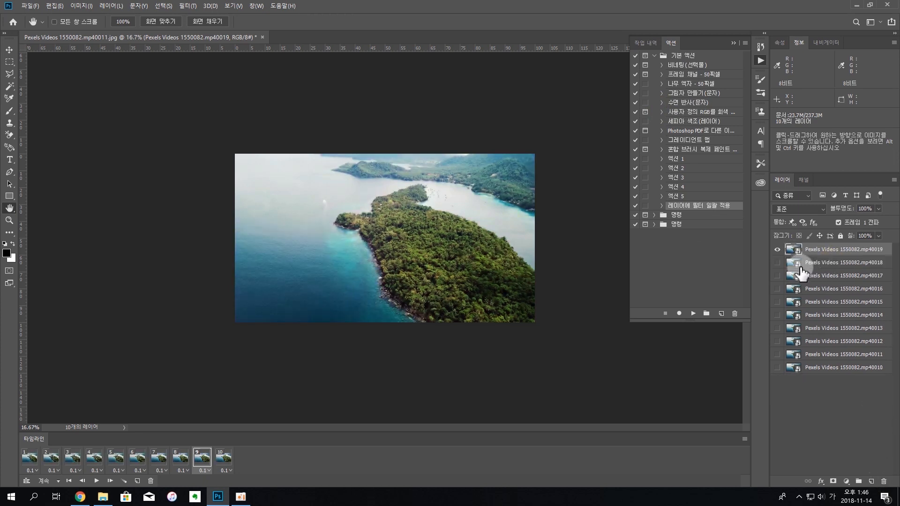
left_click_drag(777, 262, 779, 373)
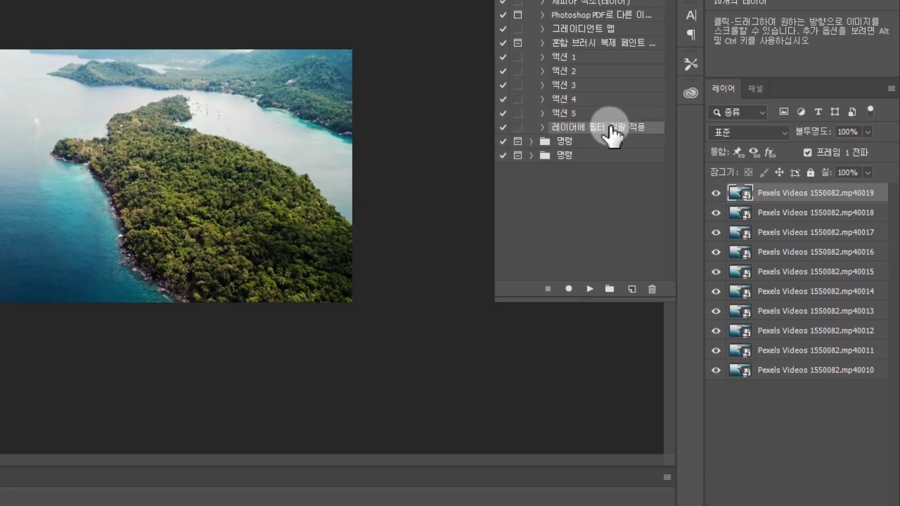
Play the action 레이어에 필터 일괄 적용 from the topmost layer, and inspect the smart filters stacked on the layers
left_click(588, 289)
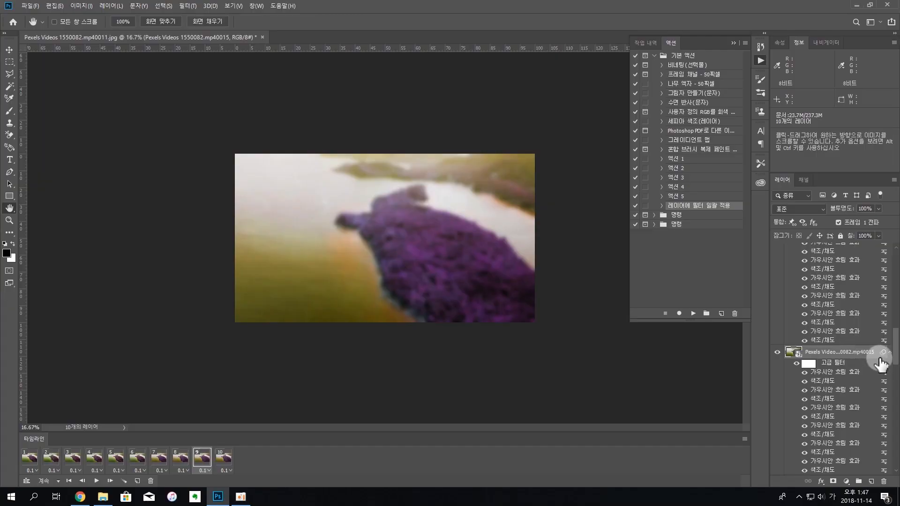
left_click_drag(895, 349, 893, 260)
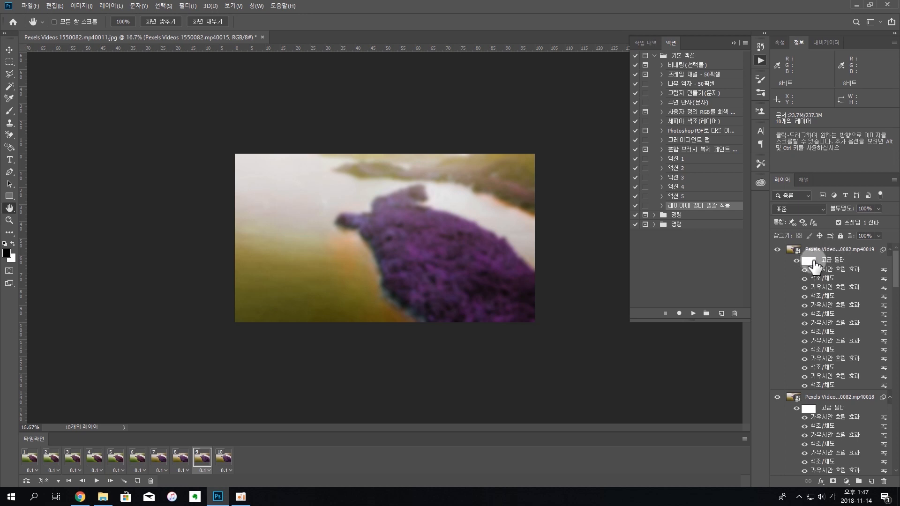
left_click(855, 253)
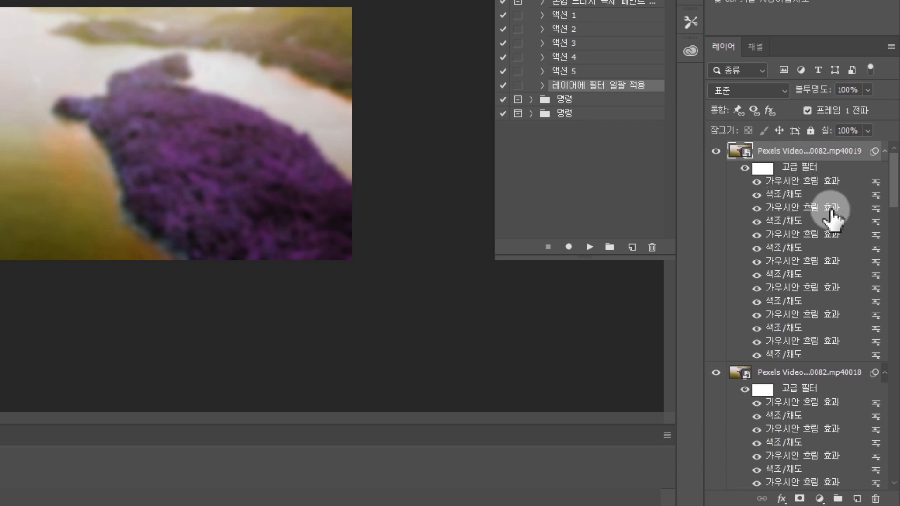
mouse_move(892, 181)
left_mouse_down()
mouse_move(883, 392)
mouse_move(895, 483)
mouse_move(896, 165)
mouse_move(828, 155)
mouse_move(893, 169)
left_mouse_up()
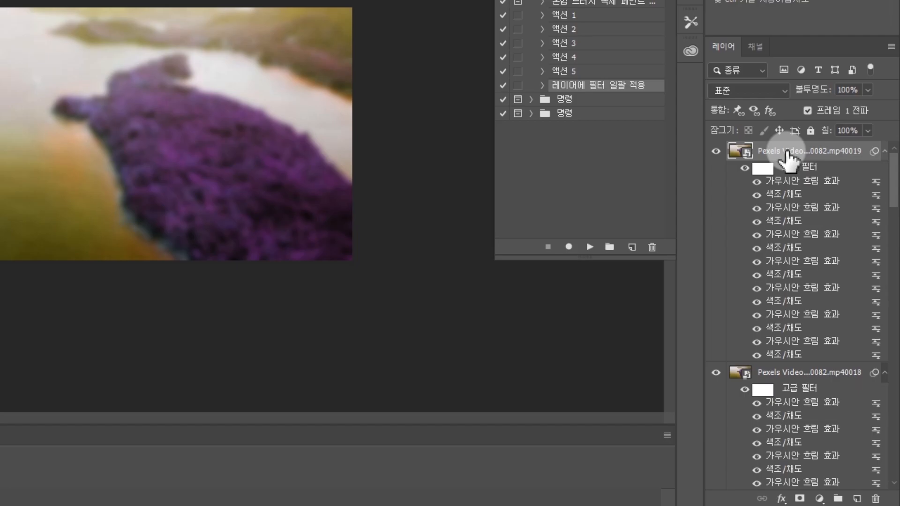
left_click(541, 86)
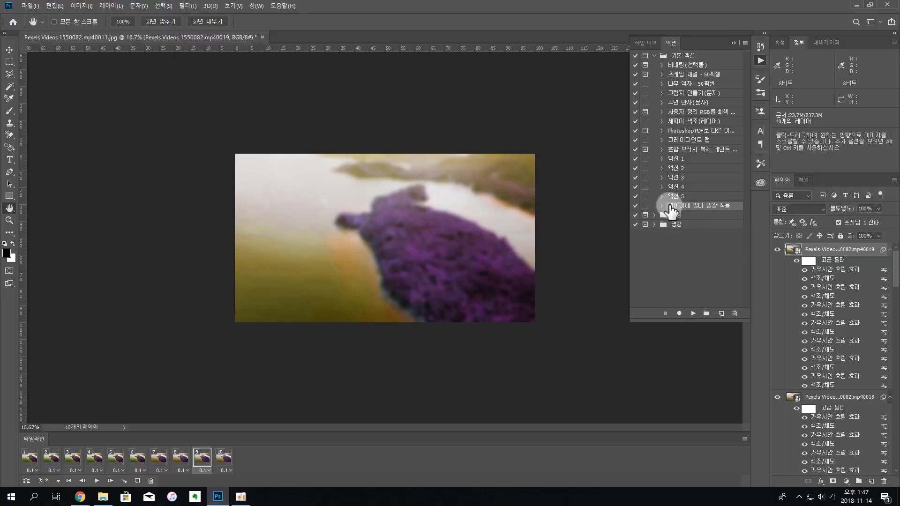
left_click(662, 206)
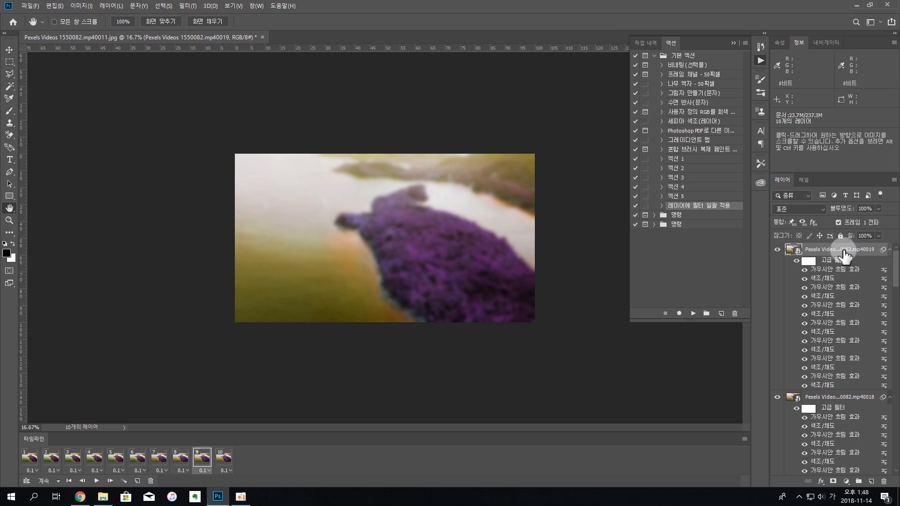
Close the filtered document Pexels Videos 1550082.mp40011.jpg
left_click(262, 37)
left_click(573, 256)
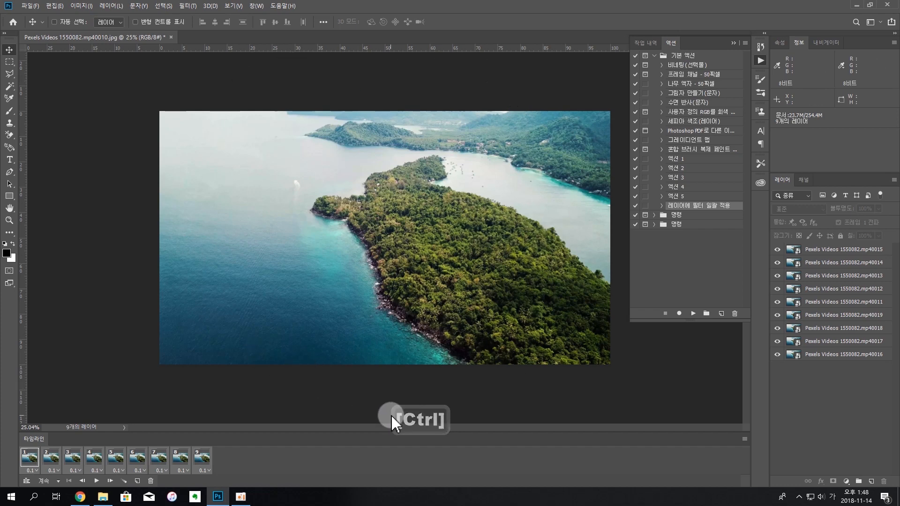
left_click(708, 253)
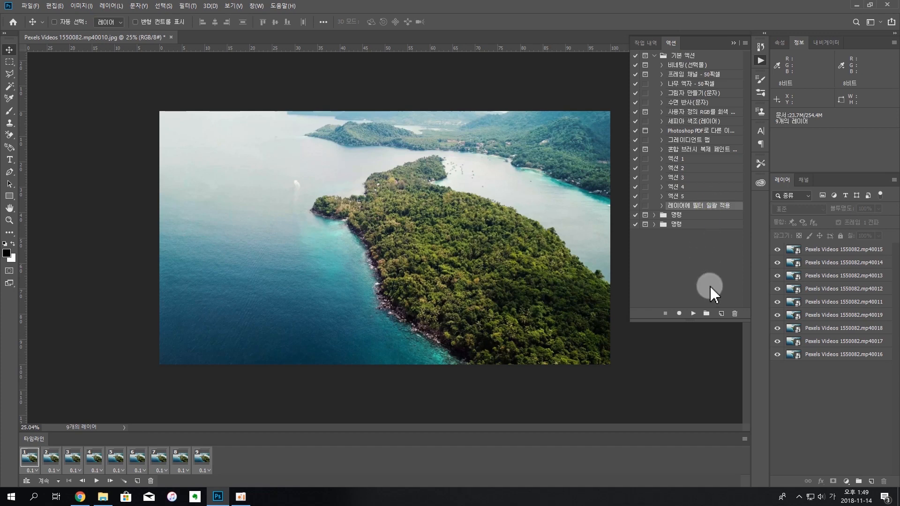
Expand the command list of the action 레이어에 필터 일괄 적용 and, with no layer selected, create an empty layer group
left_click(723, 263)
left_click(661, 205)
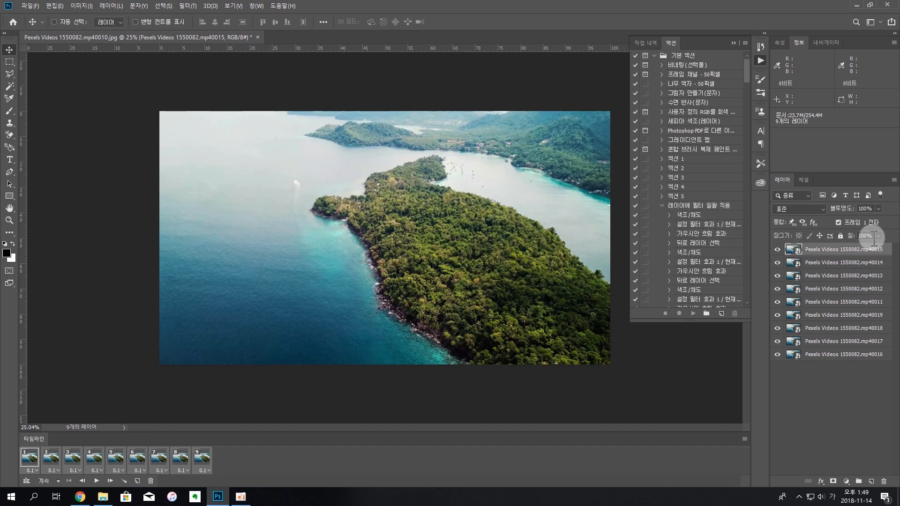
left_click(842, 373)
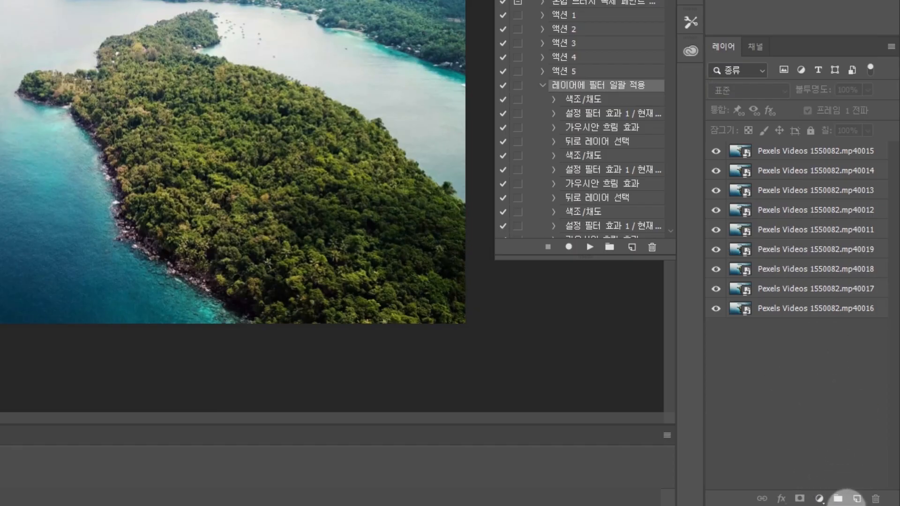
left_click(838, 499)
left_click(846, 394)
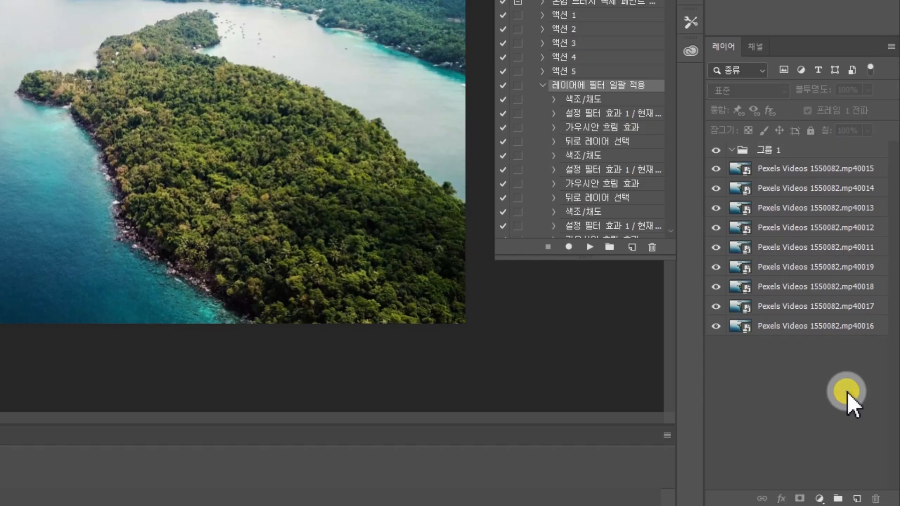
Move the empty group below the lowest layer, Pexels Videos 1550082.mp40016, and clear the layer selection
left_click(779, 157)
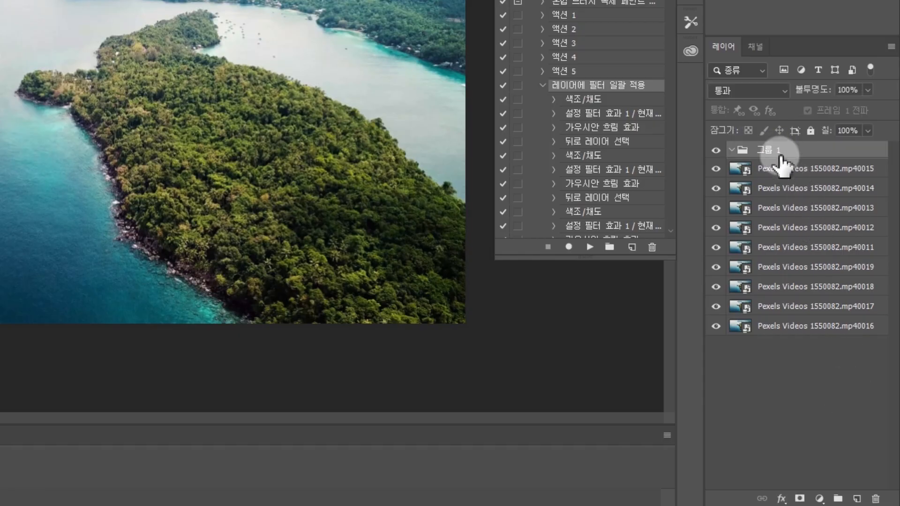
left_click(787, 171)
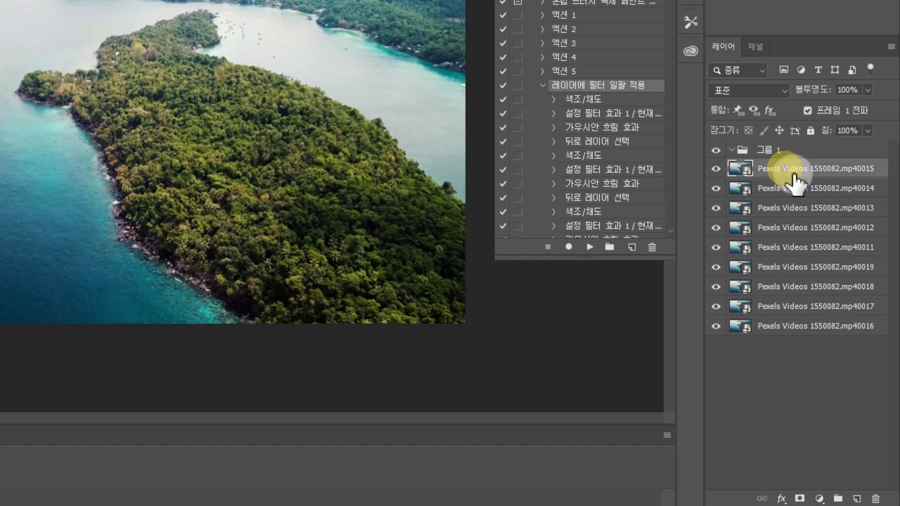
left_click(749, 151)
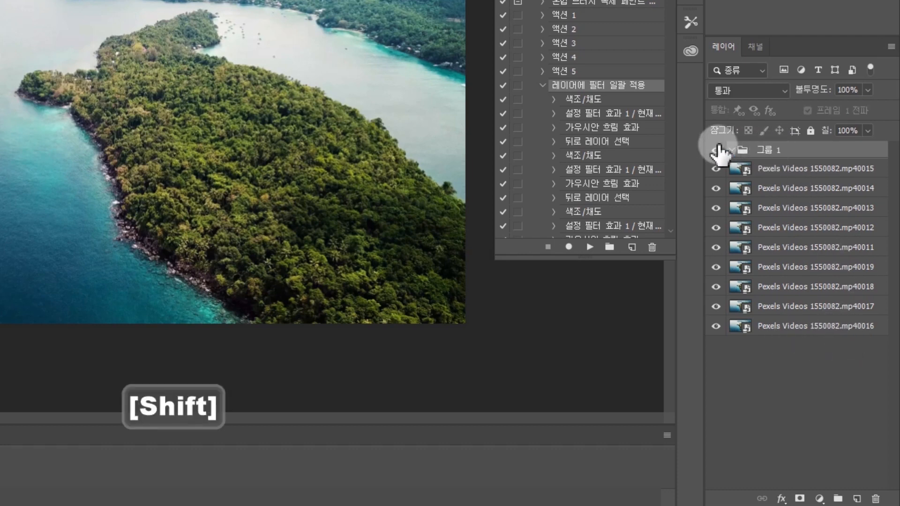
left_click_drag(746, 152, 856, 373)
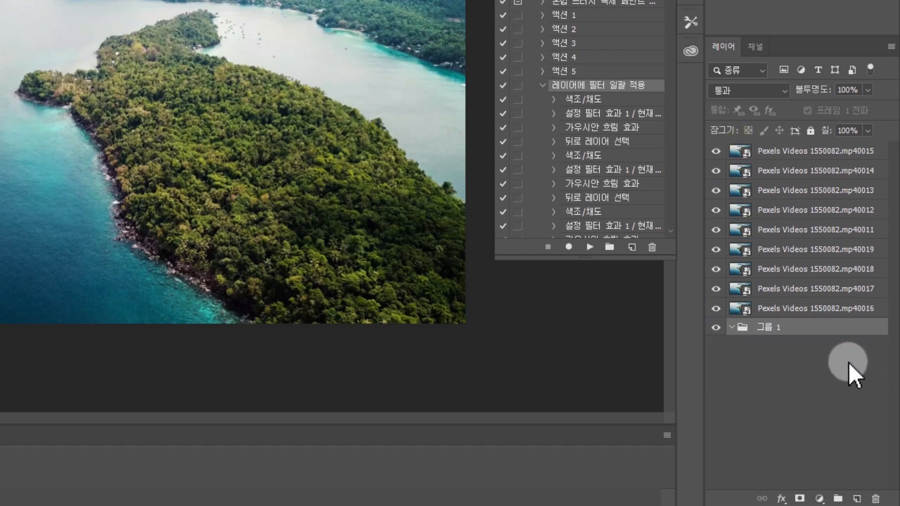
left_click(822, 349)
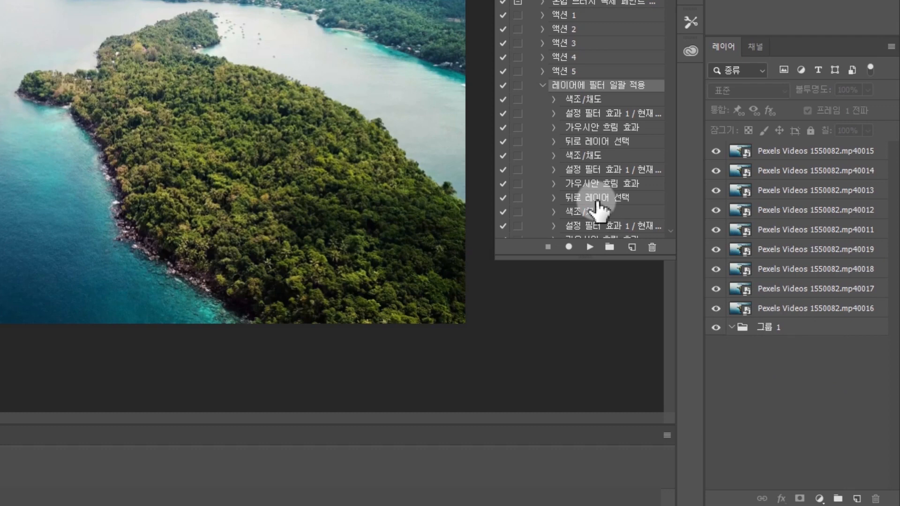
Play the collapsed action 레이어에 필터 일괄 적용 from layer Pexels Videos 1550082.mp40015, and stop playback when it reaches the empty group
left_click(775, 154)
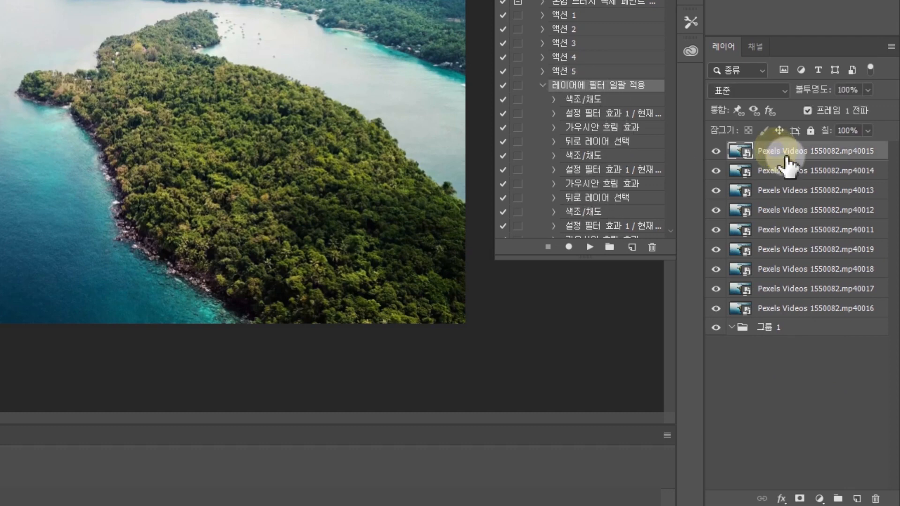
left_click(543, 85)
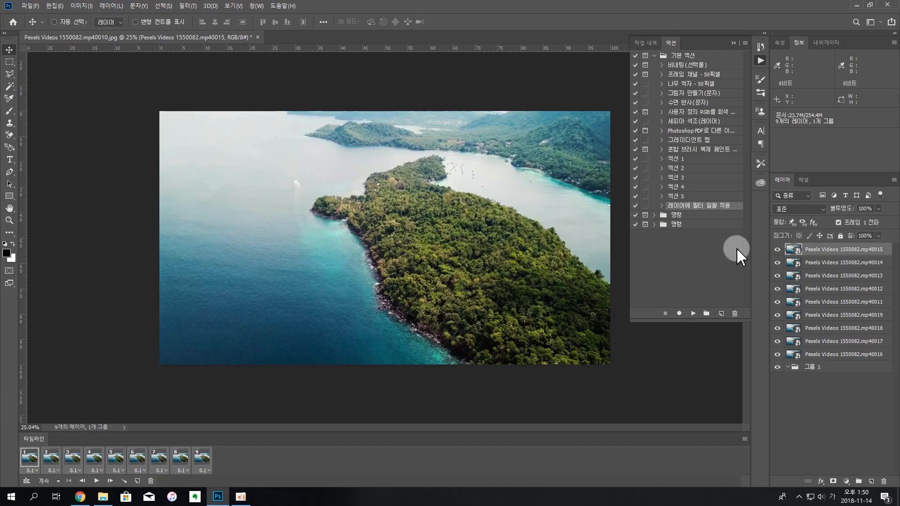
left_click(693, 313)
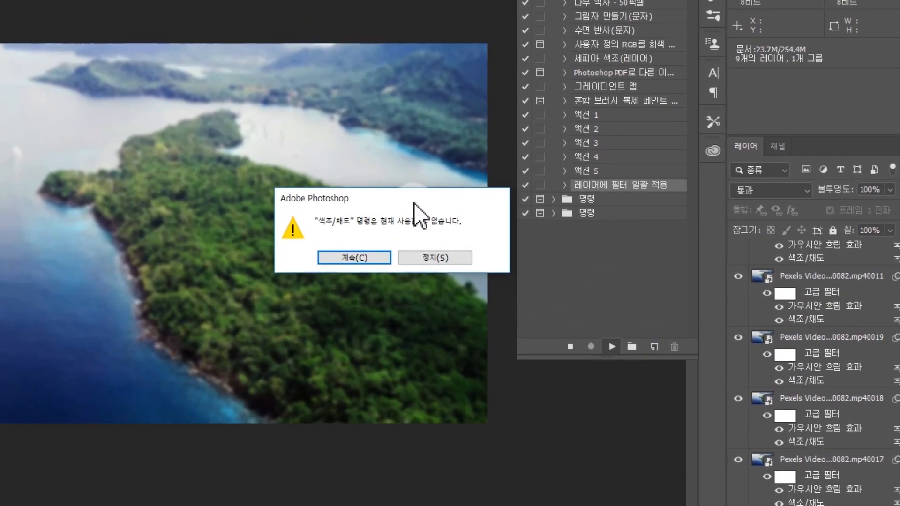
left_click_drag(557, 217, 561, 217)
left_click_drag(414, 202, 512, 201)
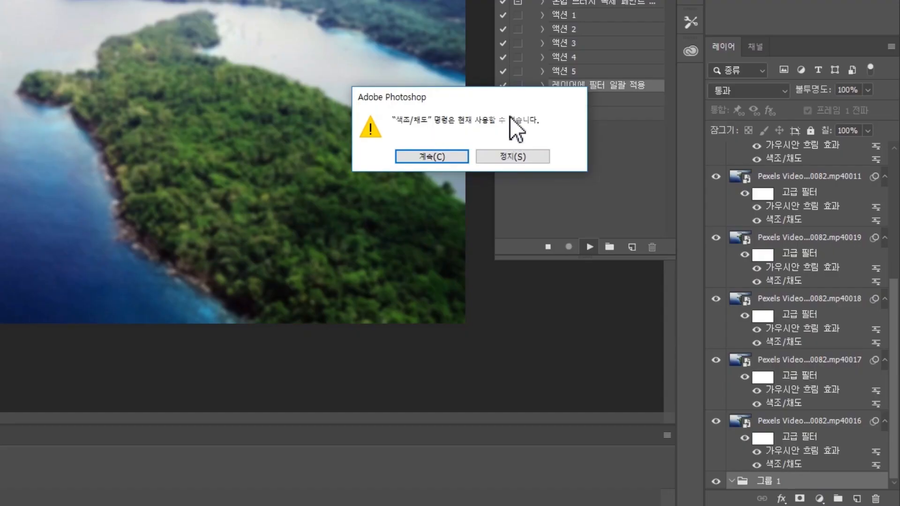
left_click_drag(487, 96, 425, 85)
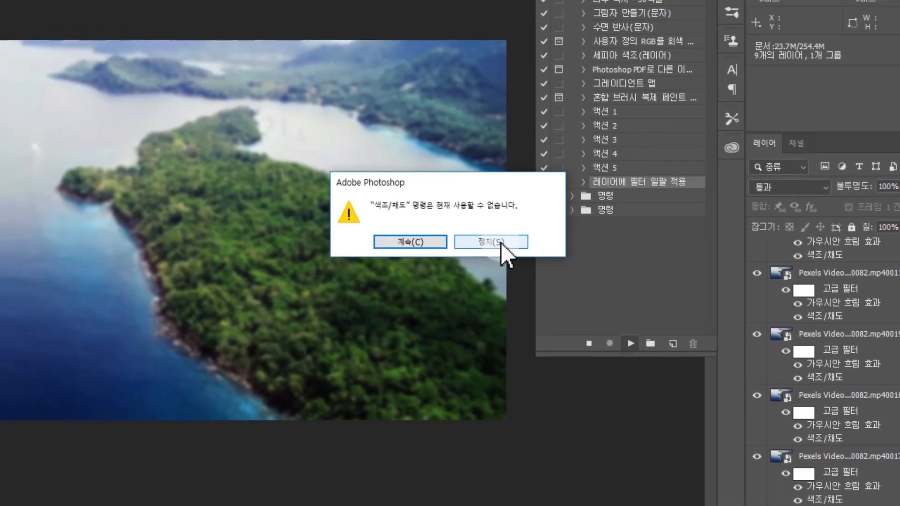
left_click(491, 242)
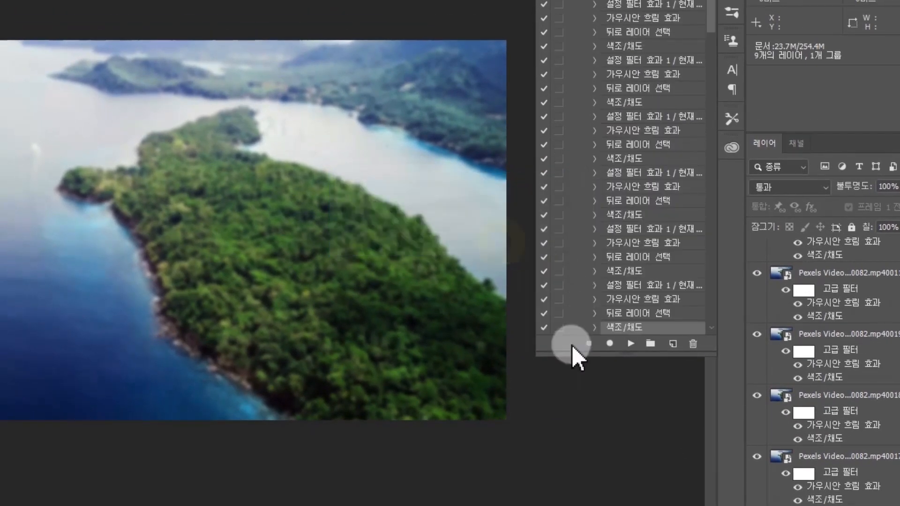
Inspect the smart filters on every layer, and compare the image with the smart filters of layer Pexels Videos 1550082.mp40015 hidden and shown
scroll(649, 321, "down", 3)
scroll(675, 310, "down", 2)
scroll(825, 370, "down", 5)
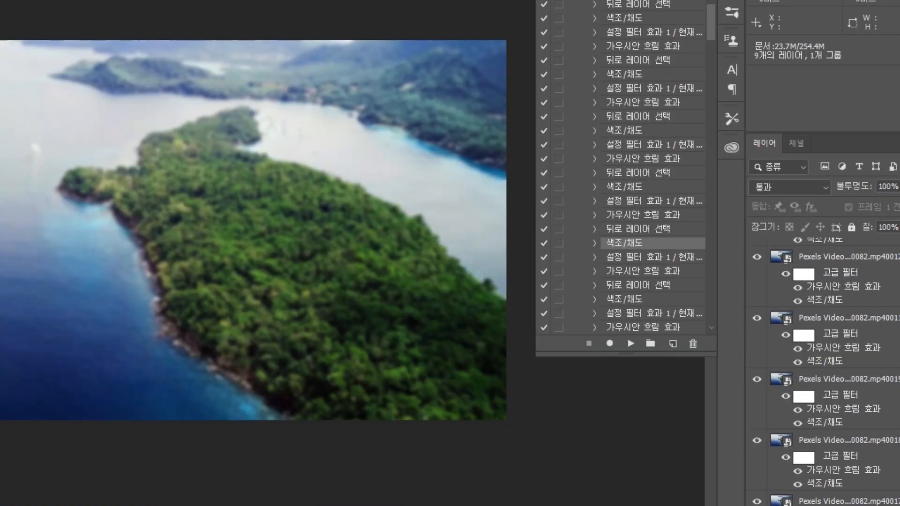
left_click(840, 253)
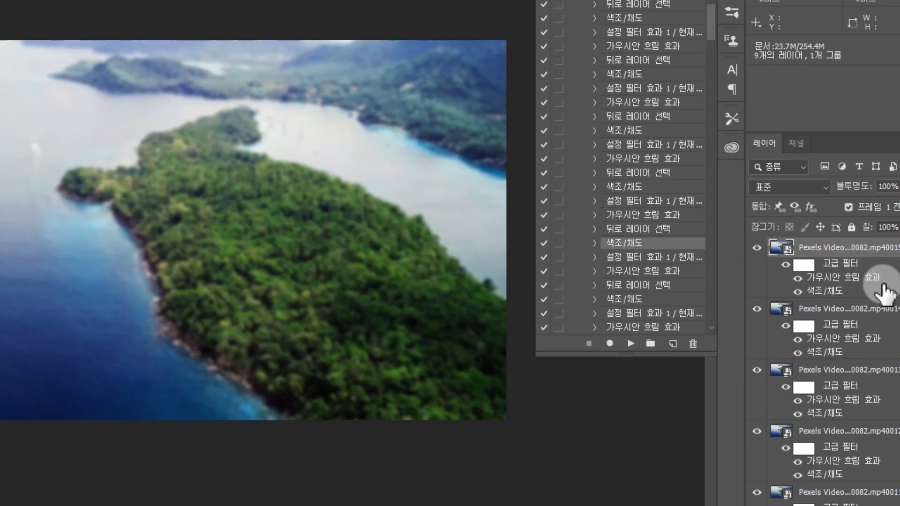
scroll(876, 281, "up", 5)
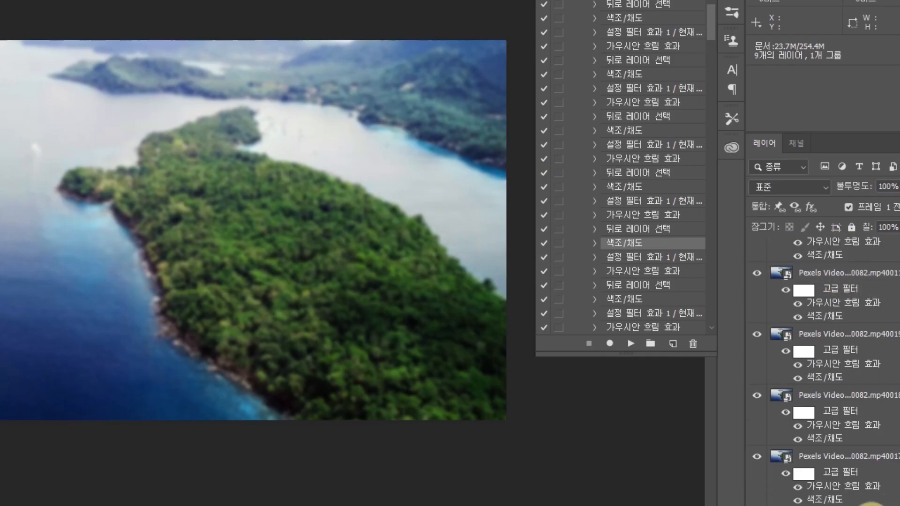
scroll(874, 402, "up", 4)
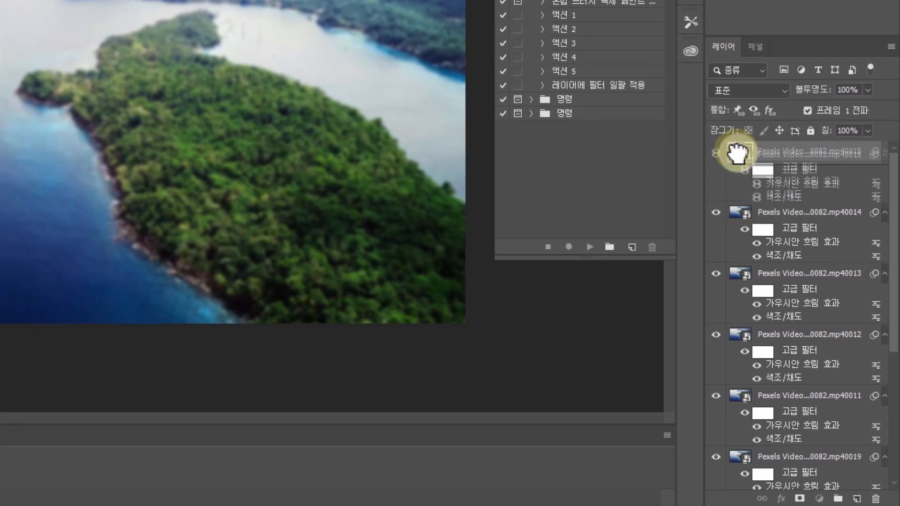
left_click(745, 167)
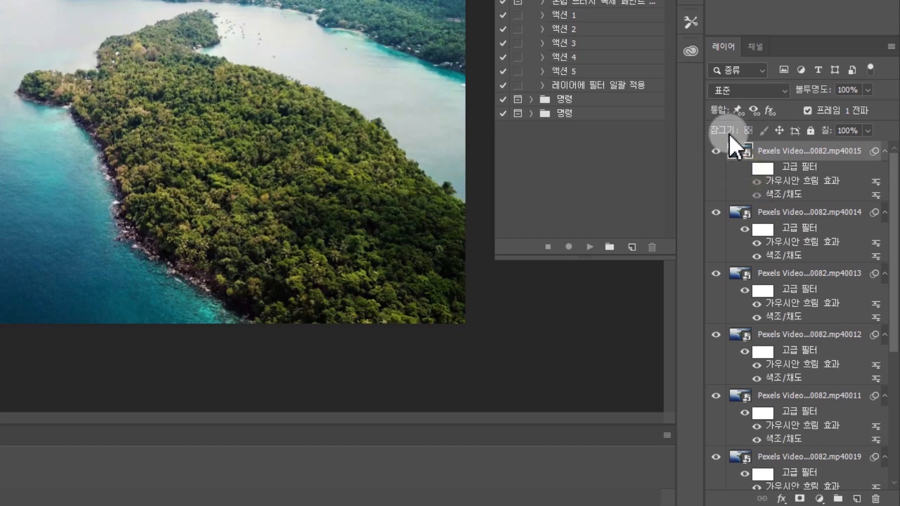
left_click(745, 167)
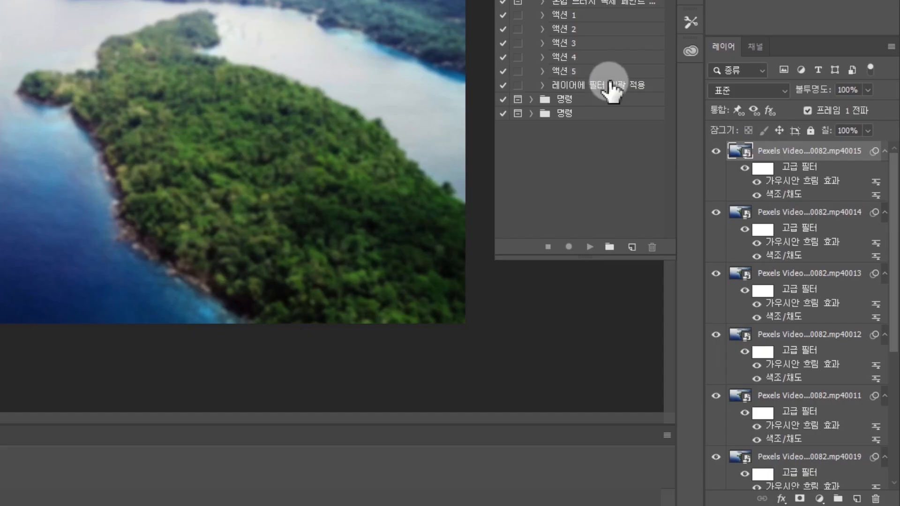
Select the empty group at the end of the layer stack to examine where the action stops
left_click_drag(891, 143, 889, 424)
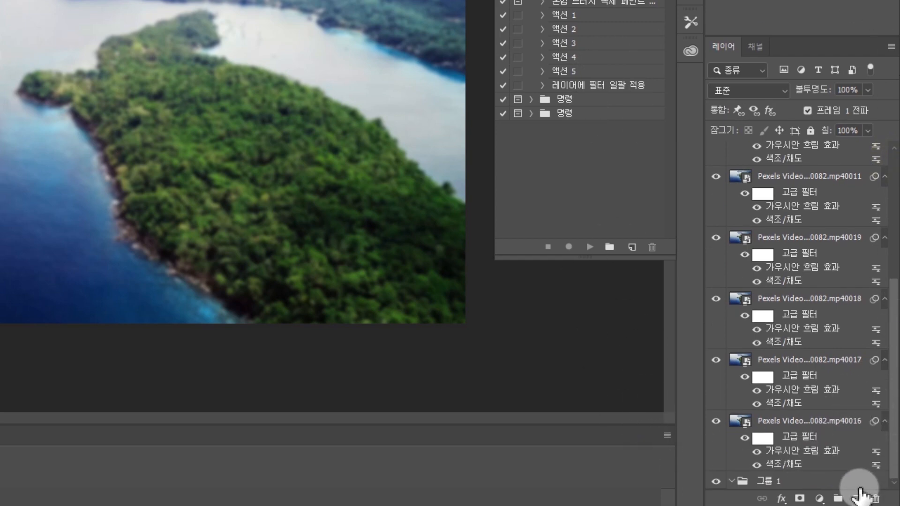
left_click(733, 481)
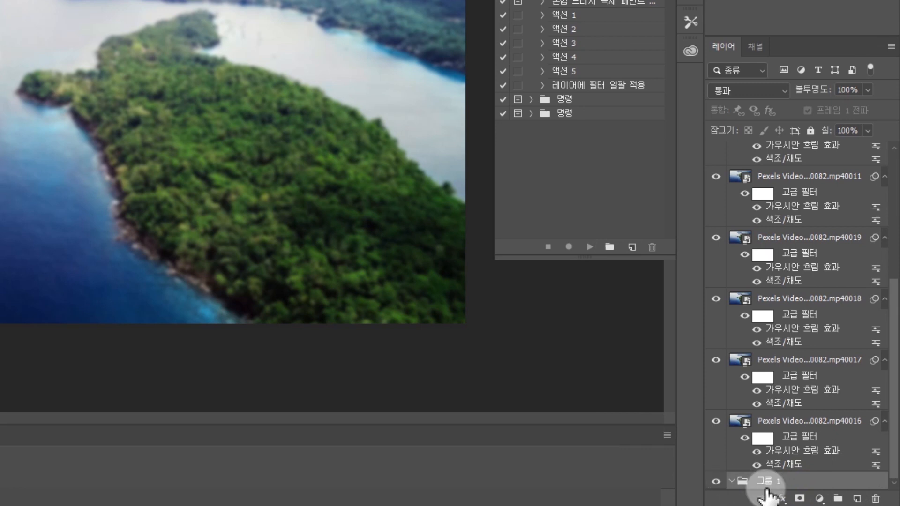
left_click(731, 480)
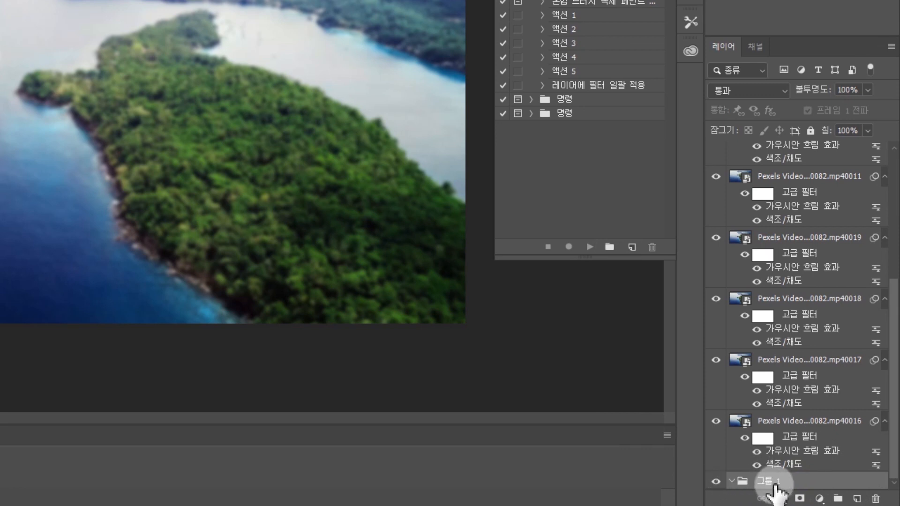